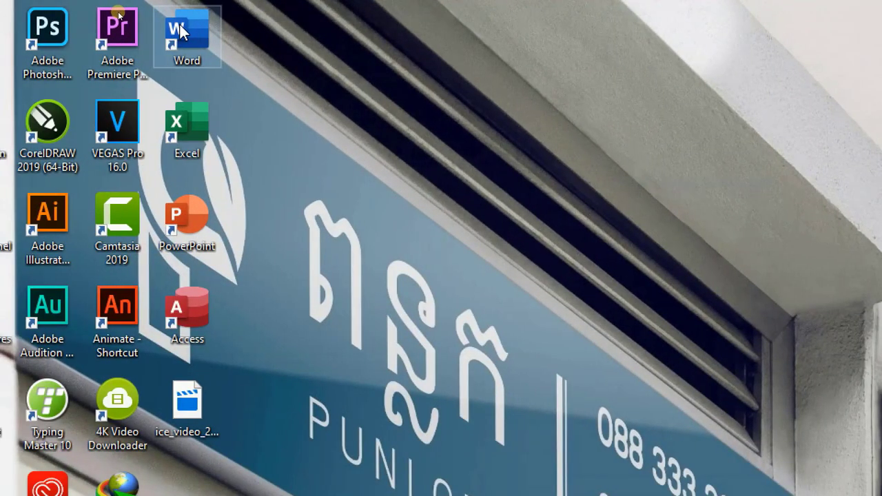
Step: Launch Microsoft Word from its desktop shortcut to reach the start screen
{"action": "double_click", "coordinate": [180, 31]}
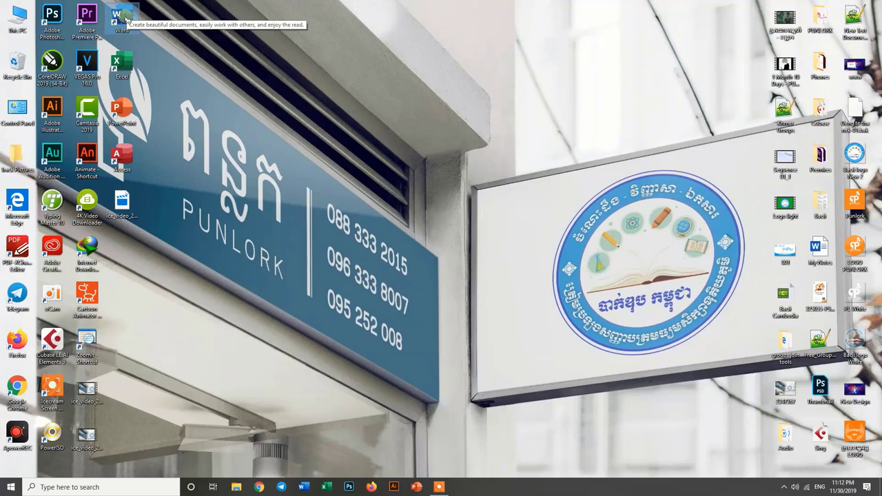
{"action": "mouse_move", "coordinate": [125, 19]}
{"action": "left_mouse_down"}
{"action": "mouse_move", "coordinate": [260, 109]}
{"action": "mouse_move", "coordinate": [120, 17]}
{"action": "left_mouse_up"}
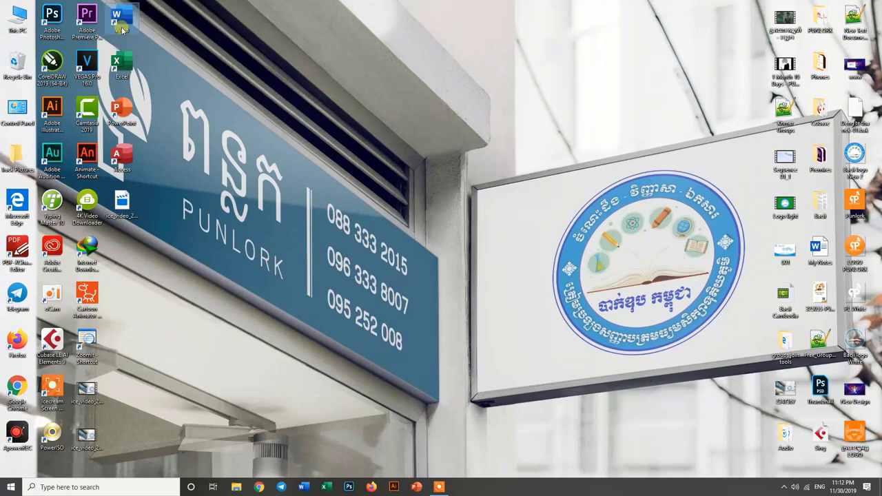
{"action": "right_click", "coordinate": [119, 18]}
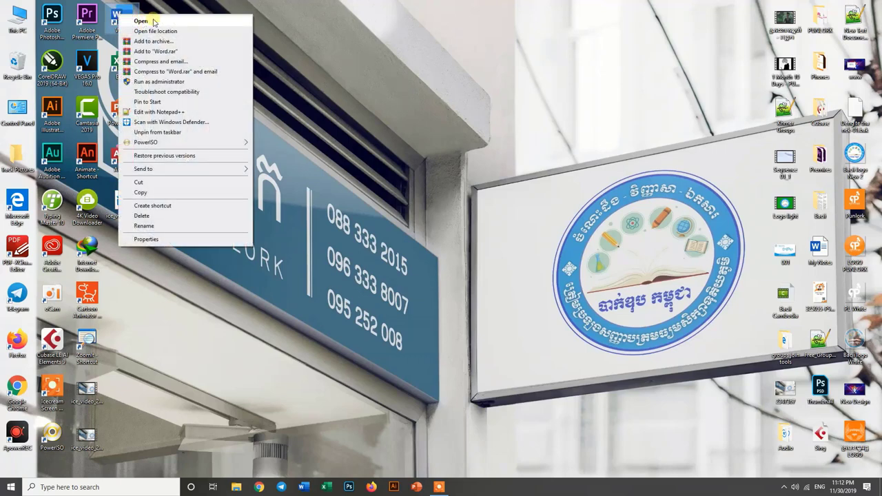
{"action": "left_click", "coordinate": [284, 29]}
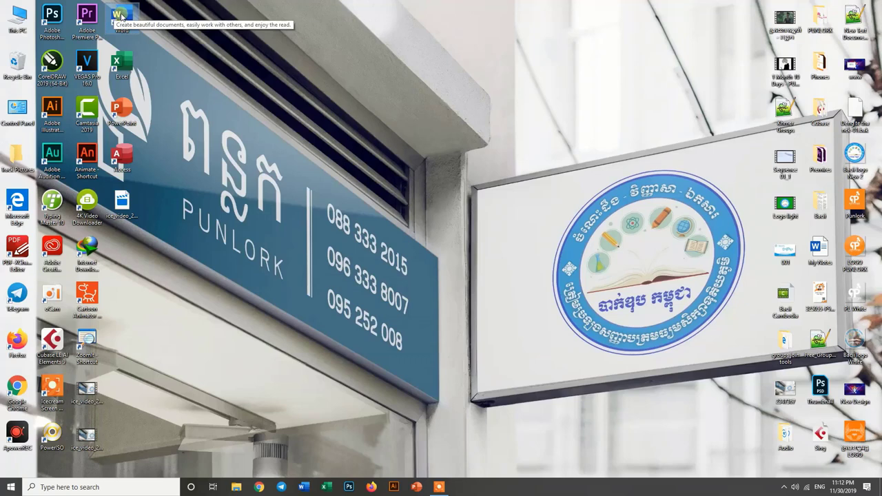
{"action": "left_click", "coordinate": [121, 16]}
{"action": "double_click", "coordinate": [121, 17]}
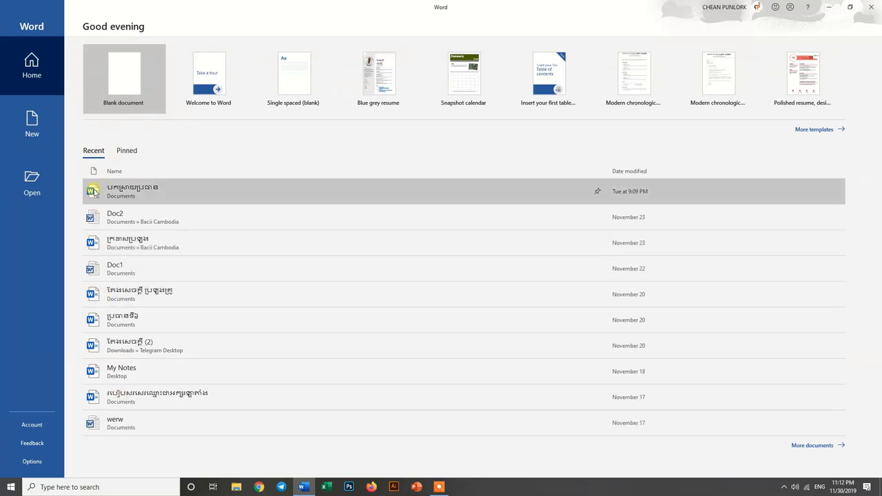
Step: Pin a Khmer-titled recent document and check it in the Pinned and Recent lists
{"action": "left_click", "coordinate": [123, 150]}
{"action": "left_click", "coordinate": [95, 151]}
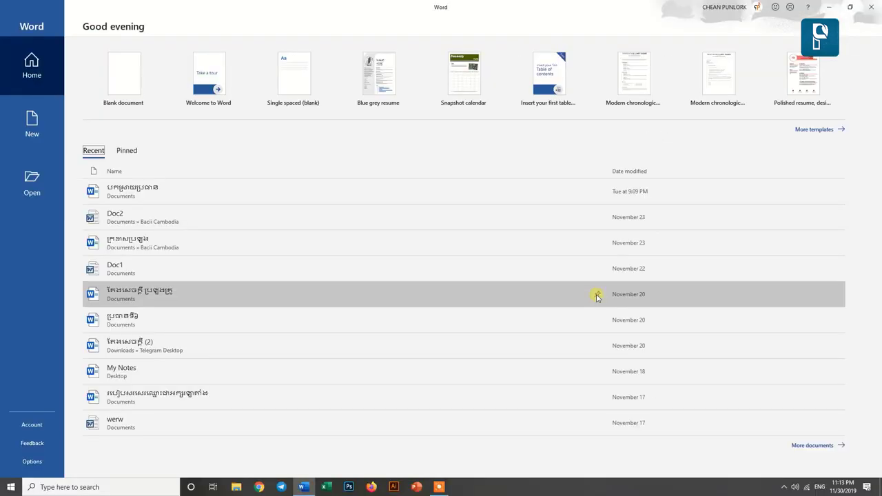
{"action": "left_click", "coordinate": [597, 297]}
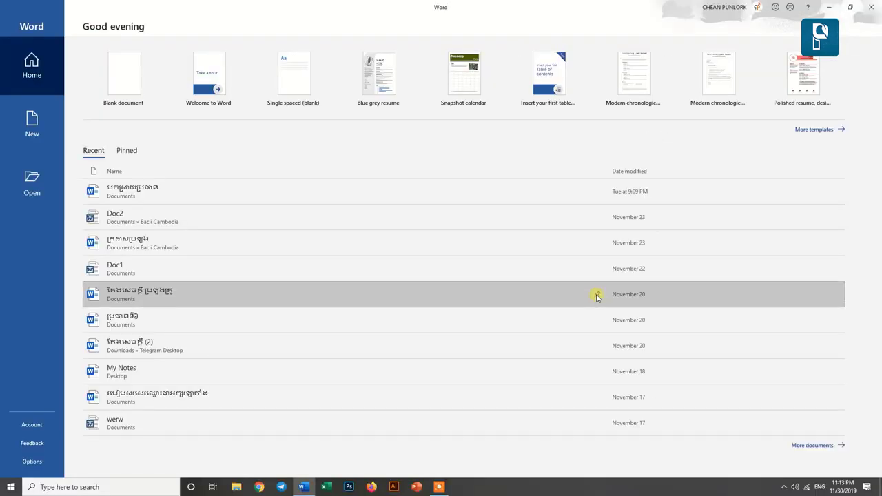
{"action": "left_click", "coordinate": [131, 151]}
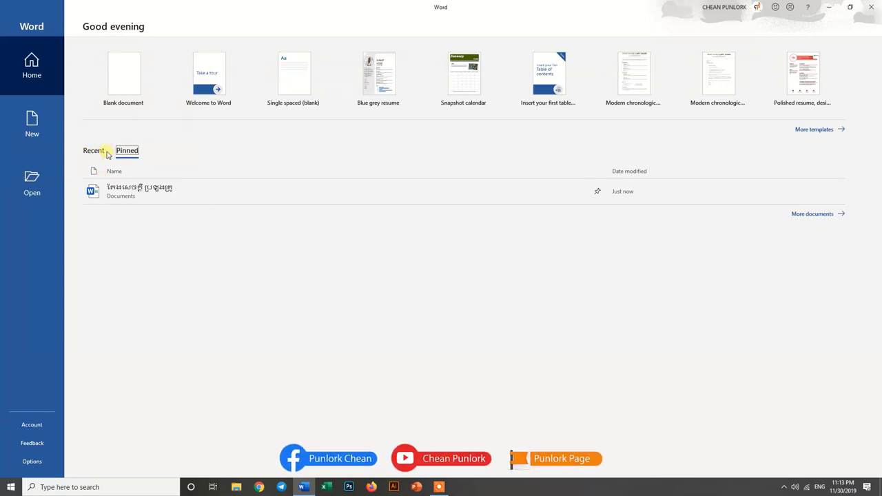
{"action": "left_click", "coordinate": [93, 151]}
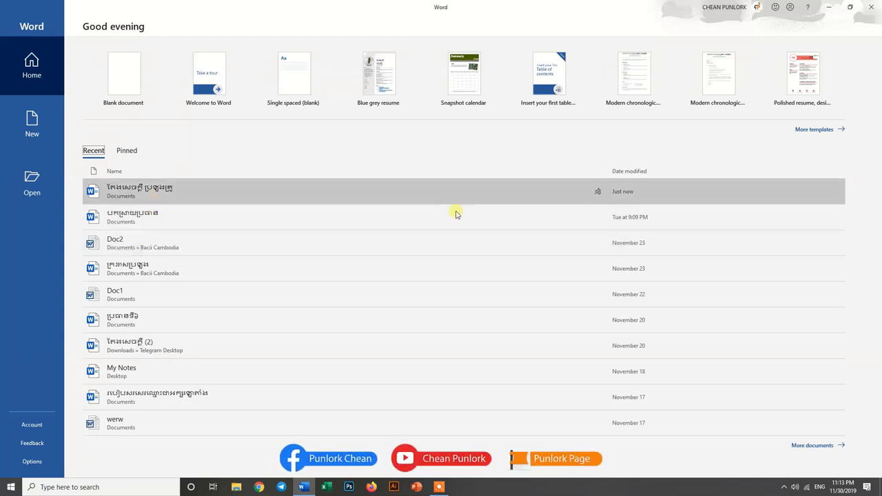
{"action": "left_click", "coordinate": [125, 151]}
{"action": "left_click", "coordinate": [92, 151]}
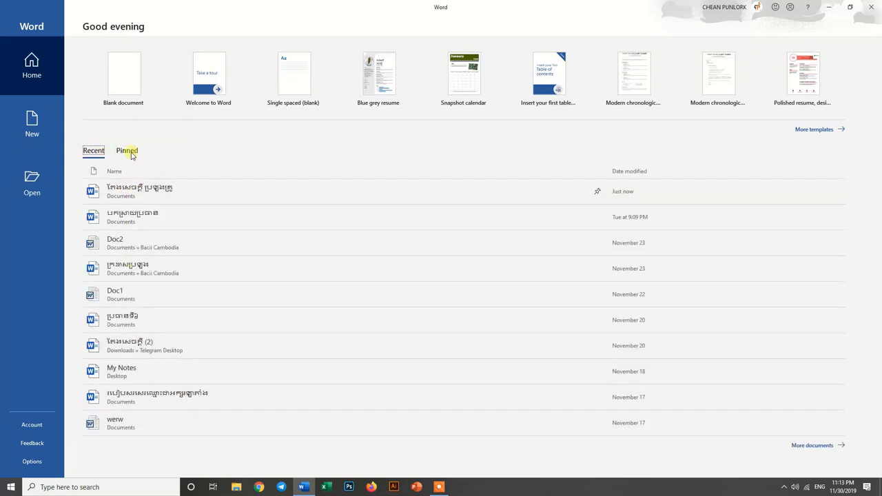
{"action": "left_click", "coordinate": [132, 153]}
{"action": "left_click", "coordinate": [93, 150]}
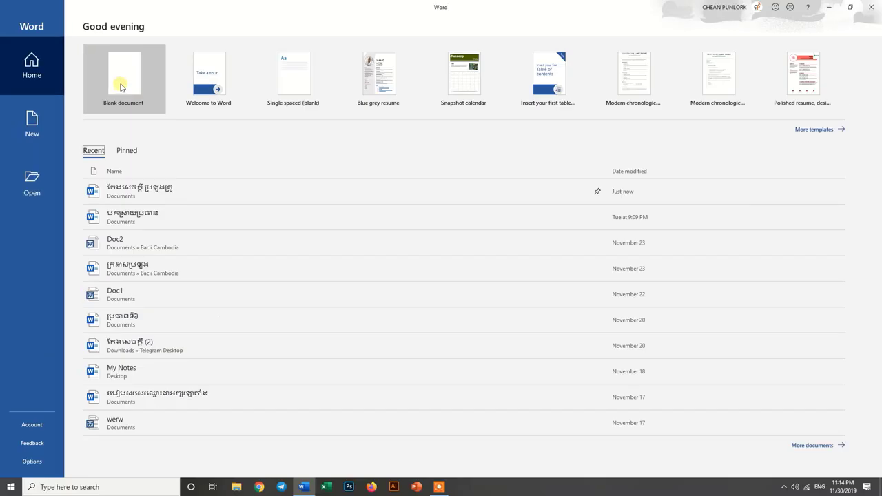
Step: Create a blank document and browse the Insert, Design, Layout and Home ribbon tabs
{"action": "left_click", "coordinate": [118, 81]}
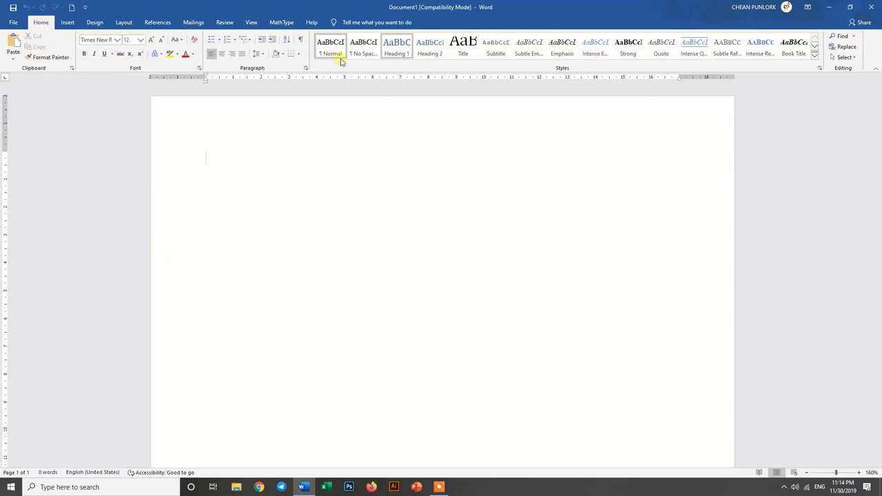
{"action": "left_click", "coordinate": [68, 22]}
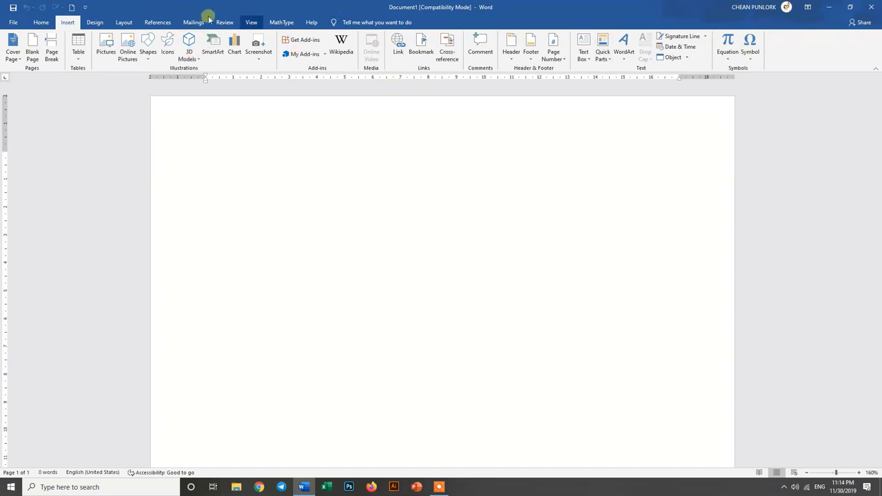
{"action": "left_click", "coordinate": [99, 22]}
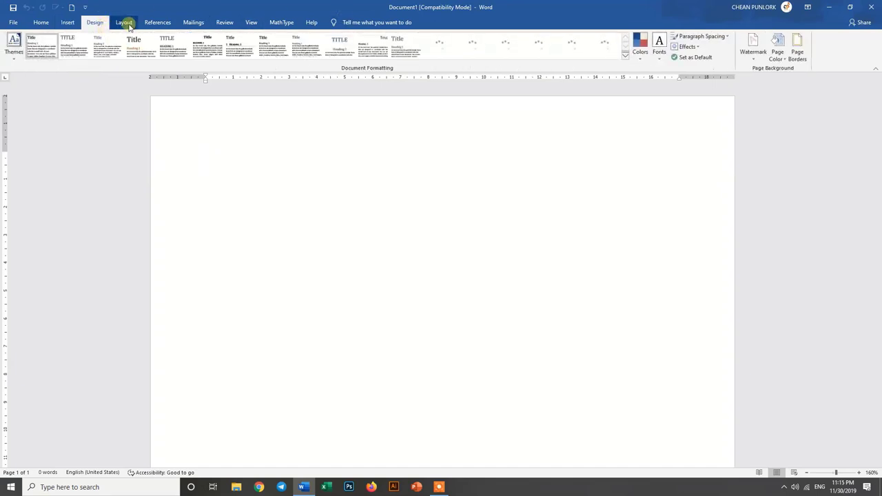
{"action": "left_click", "coordinate": [124, 22]}
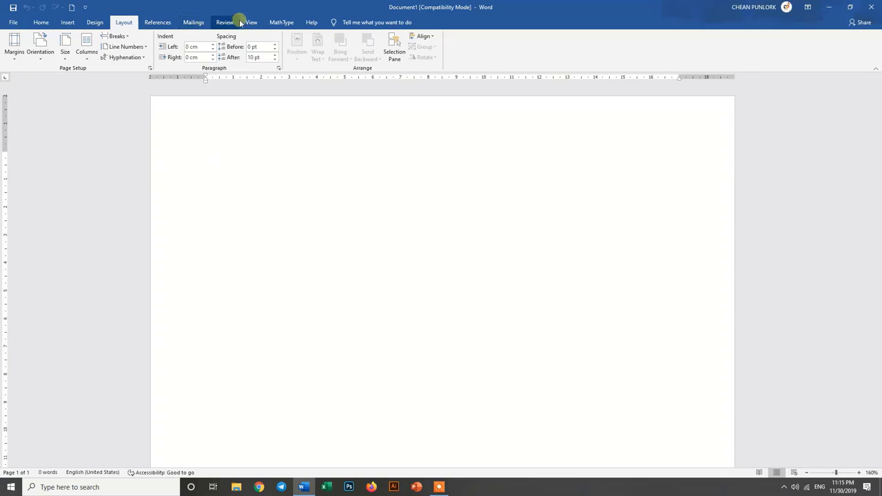
{"action": "left_click", "coordinate": [42, 22]}
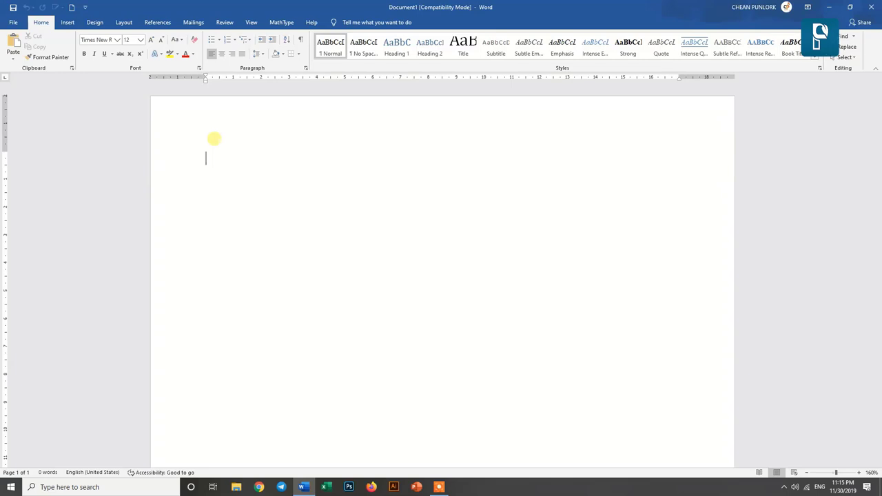
Step: Type 'Layout =>' and briefly view the Custom Margins page setup before returning to Home
{"action": "type", "text": "Lay"}
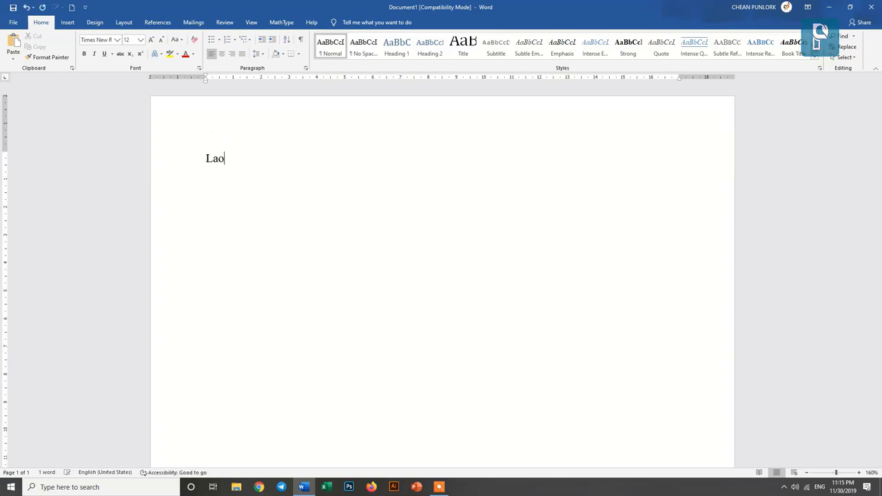
{"action": "type", "text": "out ="}
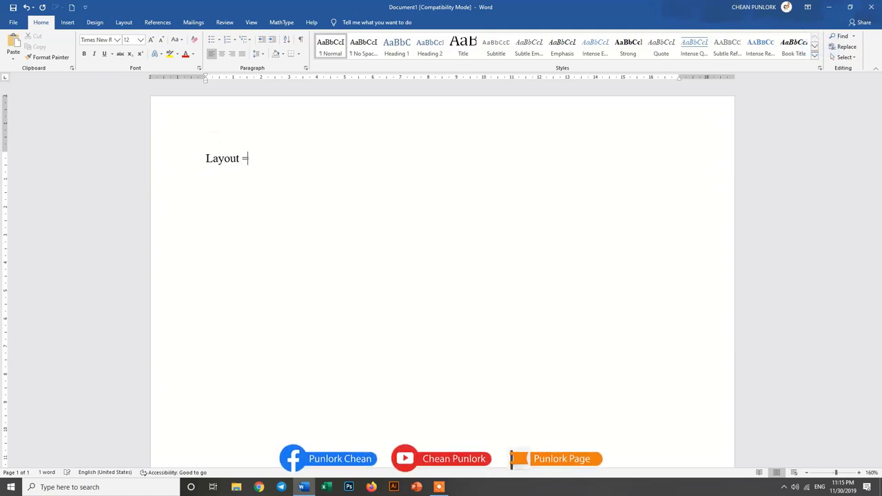
{"action": "type", "text": ">"}
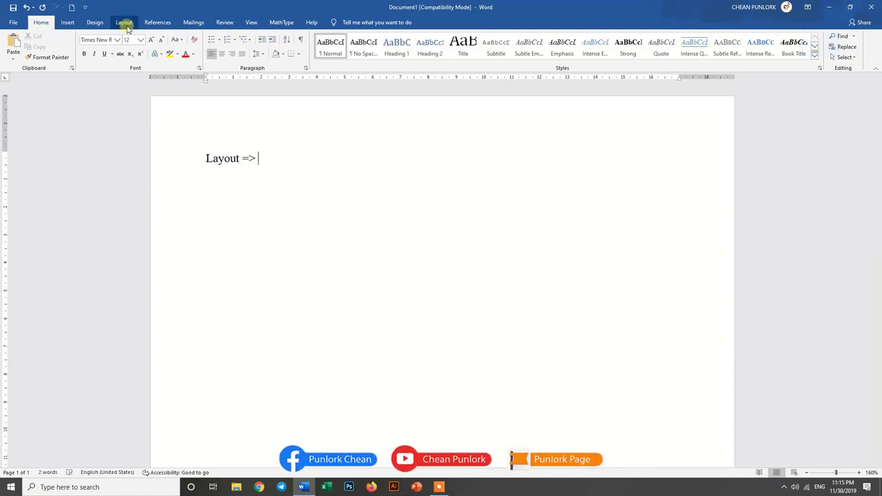
{"action": "left_click", "coordinate": [121, 25]}
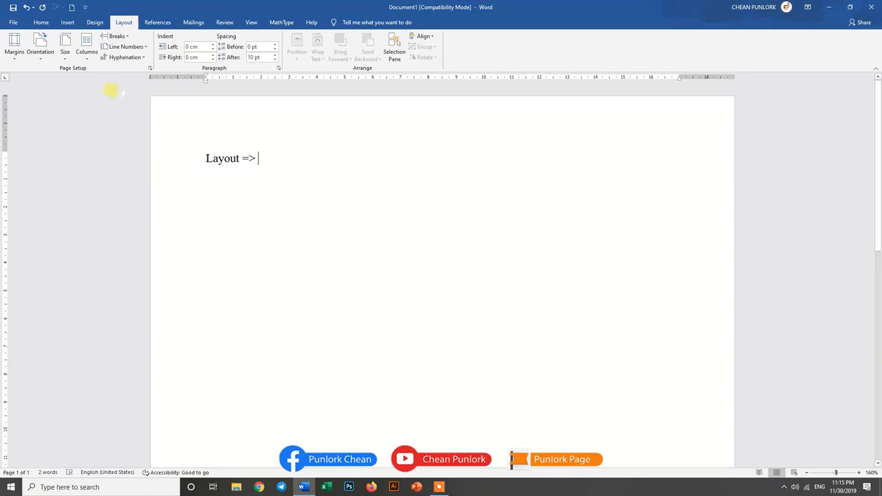
{"action": "left_click", "coordinate": [11, 53]}
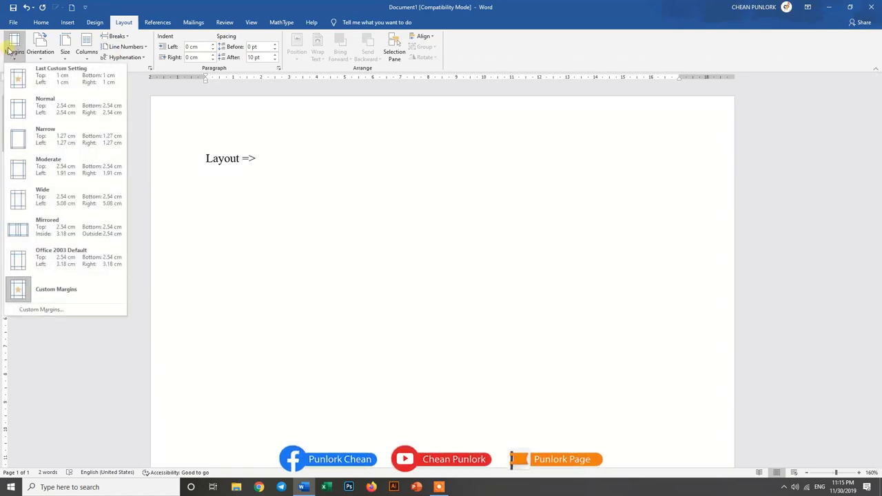
{"action": "left_click", "coordinate": [53, 312]}
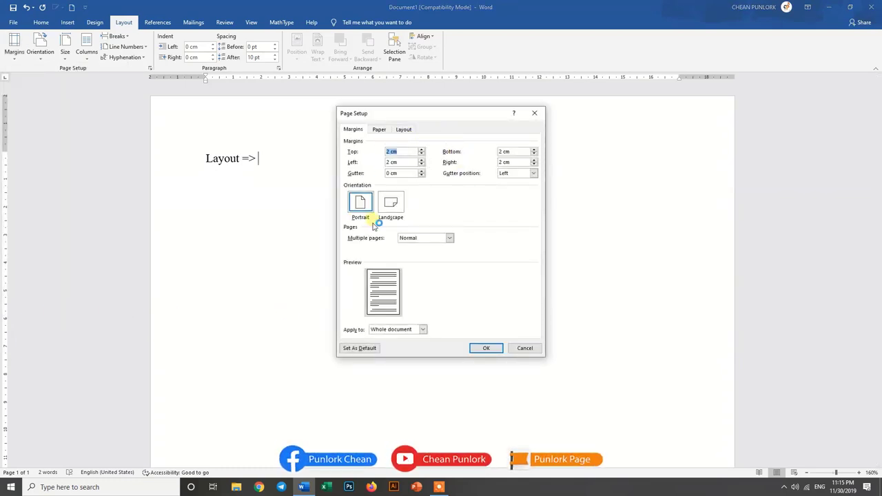
{"action": "left_click_drag", "start_coordinate": [412, 116], "coordinate": [358, 122]}
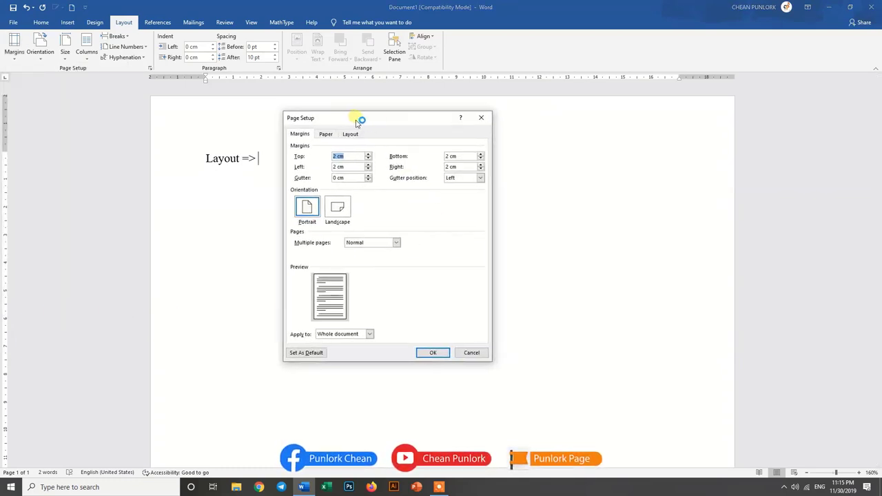
{"action": "left_click", "coordinate": [481, 118]}
{"action": "left_click", "coordinate": [40, 23]}
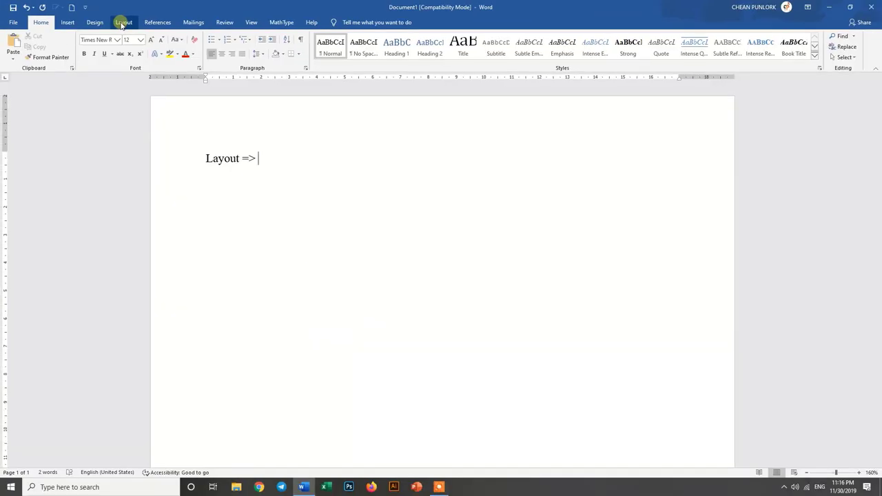
Step: Open Page Setup from the Layout tab to view the 2 cm margins
{"action": "left_click", "coordinate": [124, 23]}
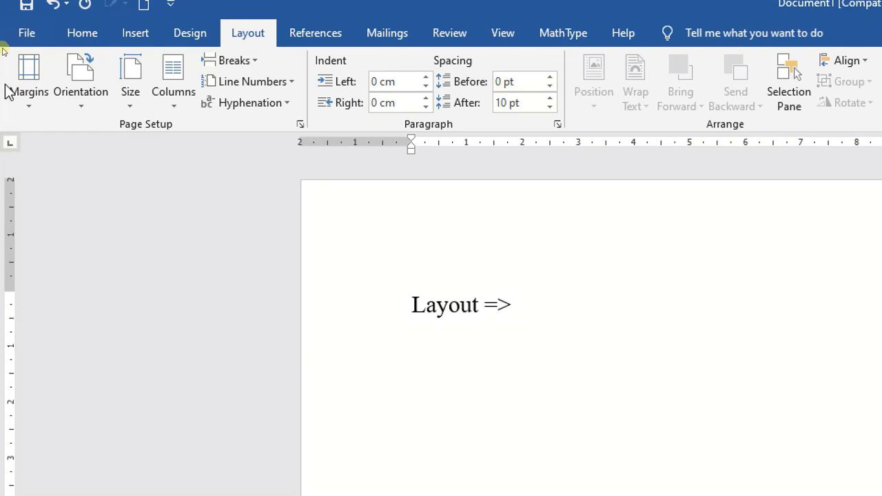
{"action": "left_click", "coordinate": [305, 126]}
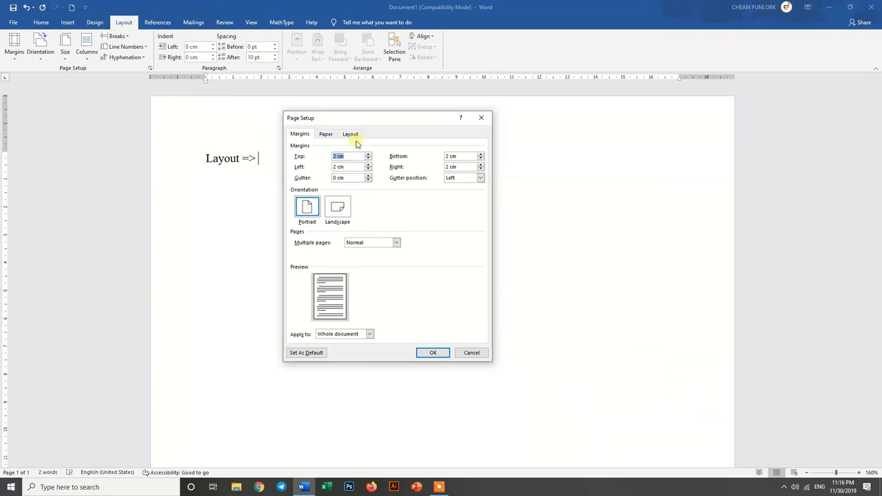
{"action": "mouse_move", "coordinate": [381, 123]}
{"action": "left_mouse_down"}
{"action": "mouse_move", "coordinate": [437, 122]}
{"action": "mouse_move", "coordinate": [440, 140]}
{"action": "mouse_move", "coordinate": [416, 135]}
{"action": "left_mouse_up"}
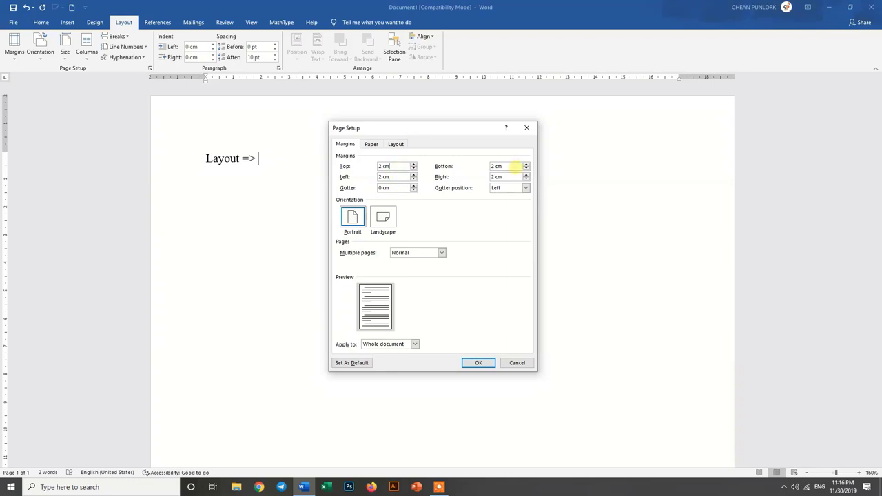
{"action": "left_click_drag", "start_coordinate": [508, 166], "coordinate": [405, 166]}
{"action": "key", "text": "Tab"}
{"action": "left_click_drag", "start_coordinate": [500, 177], "coordinate": [468, 177]}
{"action": "left_click", "coordinate": [380, 166]}
{"action": "left_click", "coordinate": [399, 166]}
{"action": "double_click", "coordinate": [383, 187]}
{"action": "left_click", "coordinate": [384, 166]}
{"action": "left_click", "coordinate": [382, 187]}
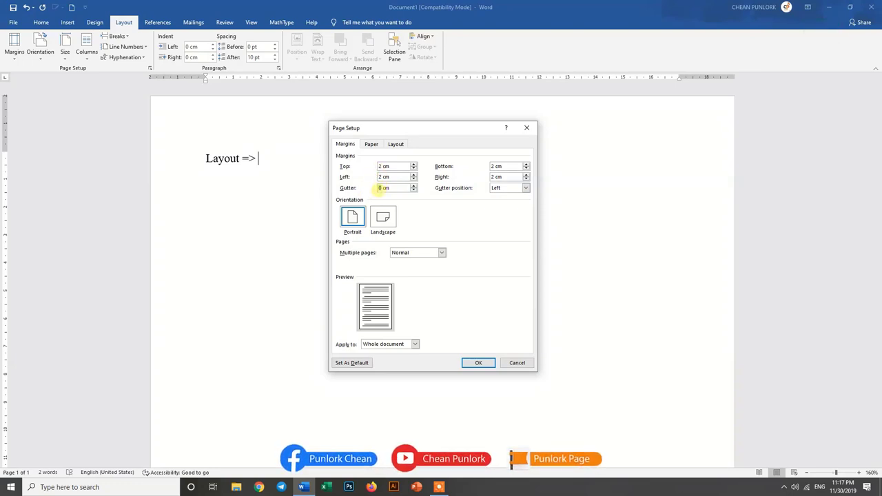
Step: Try a 1 cm gutter in Page Setup, then set the gutter back to 0
{"action": "type", "text": "1"}
{"action": "left_click", "coordinate": [403, 177]}
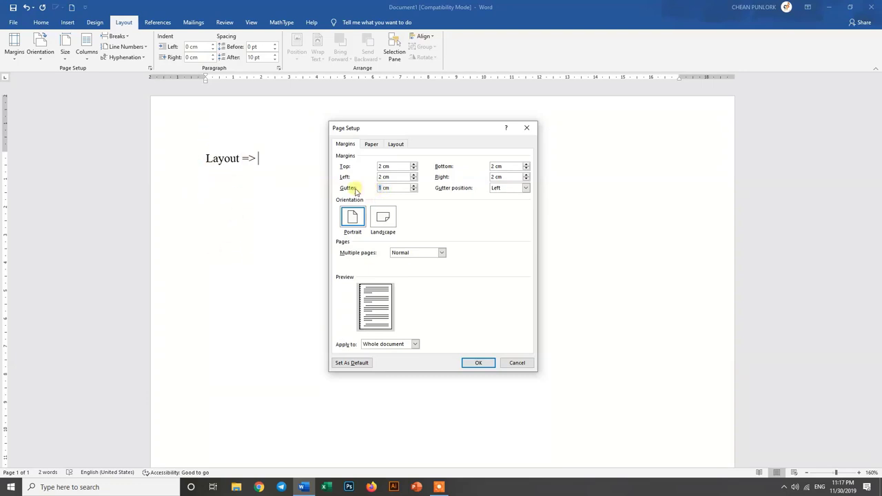
{"action": "type", "text": "0"}
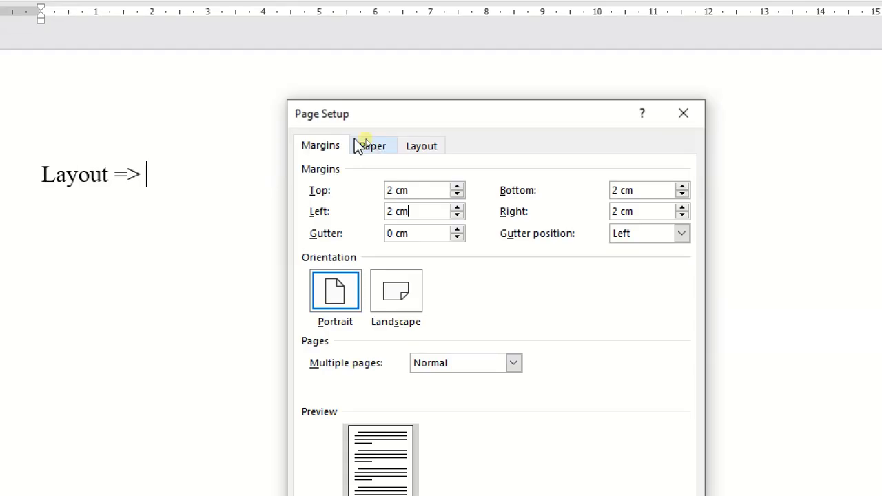
{"action": "left_click", "coordinate": [371, 145]}
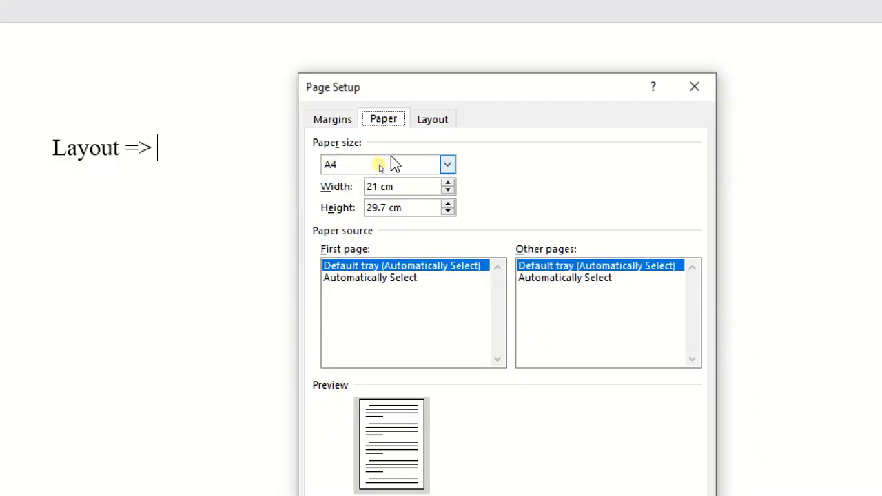
{"action": "left_click", "coordinate": [447, 165]}
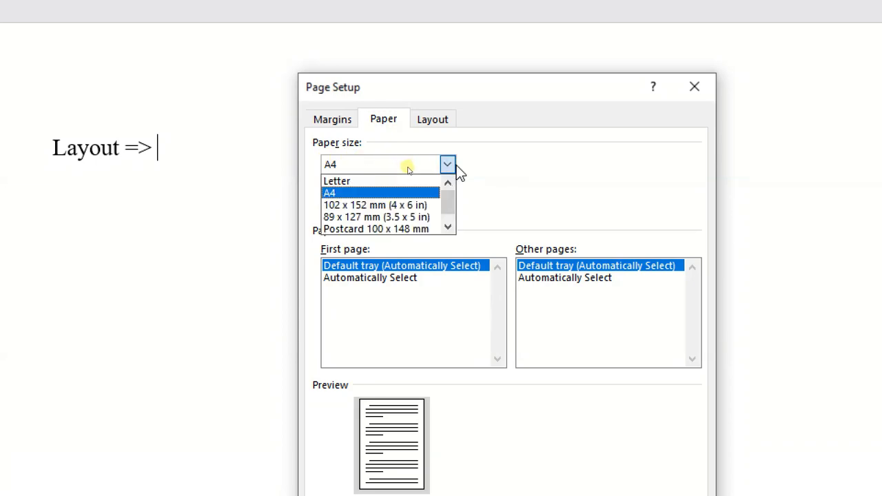
{"action": "left_click", "coordinate": [331, 191]}
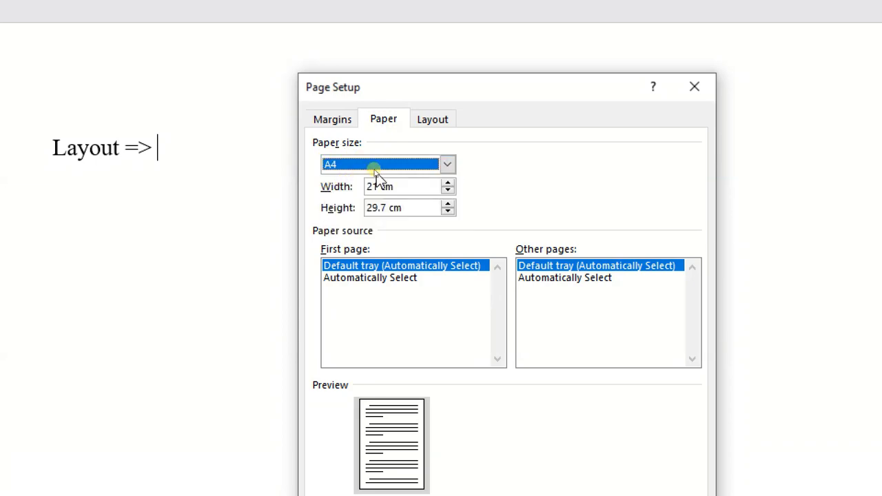
{"action": "left_click", "coordinate": [448, 166]}
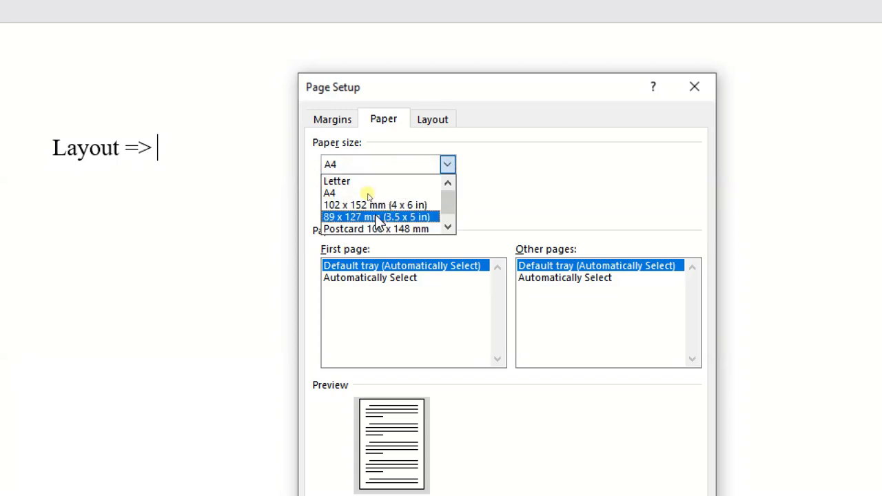
{"action": "scroll", "coordinate": [381, 228], "scroll_direction": "up", "scroll_amount": 1}
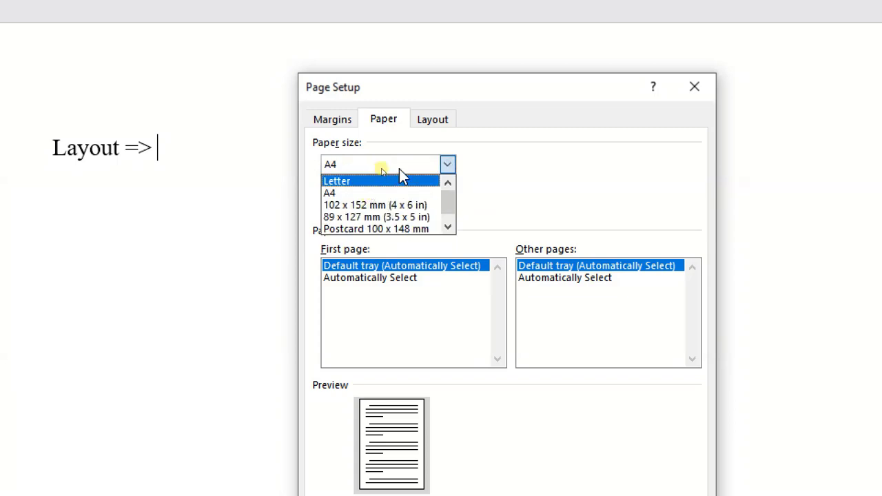
{"action": "left_click", "coordinate": [516, 195]}
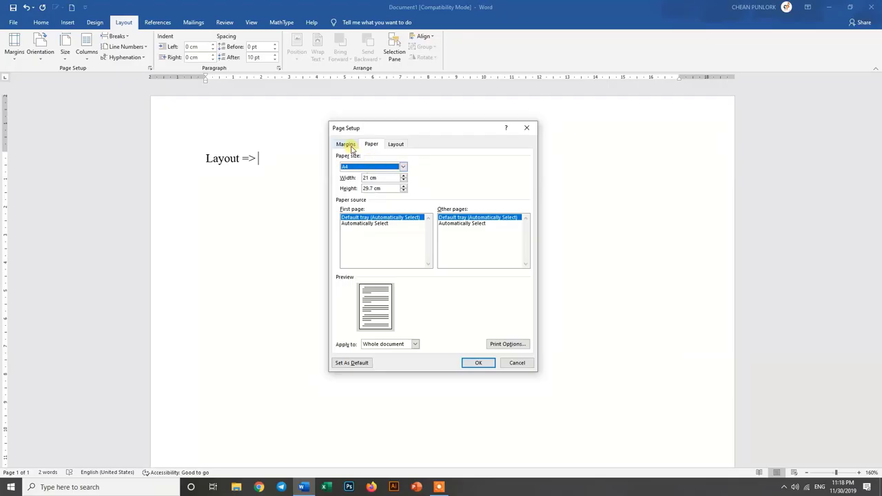
Step: Close Page Setup with OK and delete the 'Layout =>' line
{"action": "left_click", "coordinate": [346, 144]}
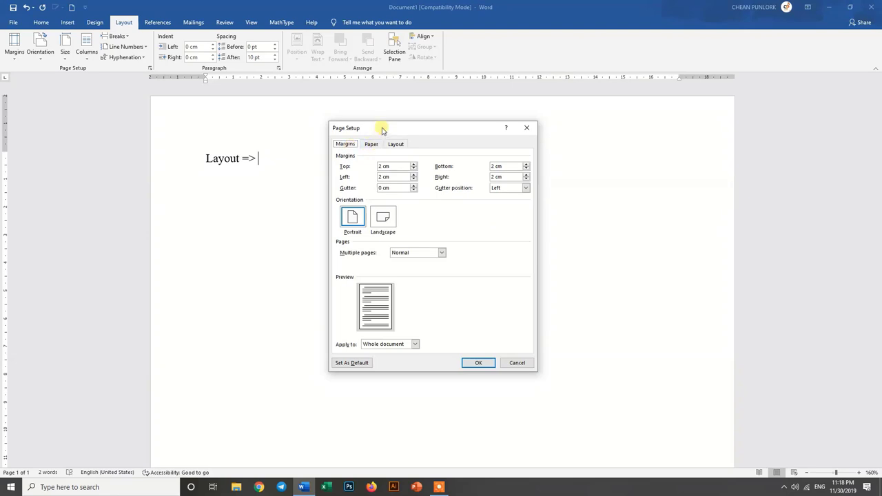
{"action": "mouse_move", "coordinate": [383, 127]}
{"action": "left_mouse_down"}
{"action": "mouse_move", "coordinate": [406, 129]}
{"action": "mouse_move", "coordinate": [392, 143]}
{"action": "left_mouse_up"}
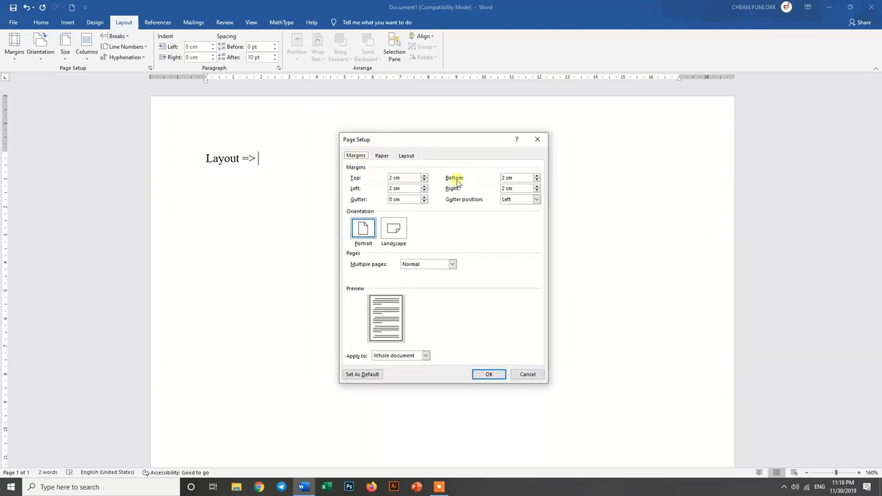
{"action": "left_click", "coordinate": [383, 156]}
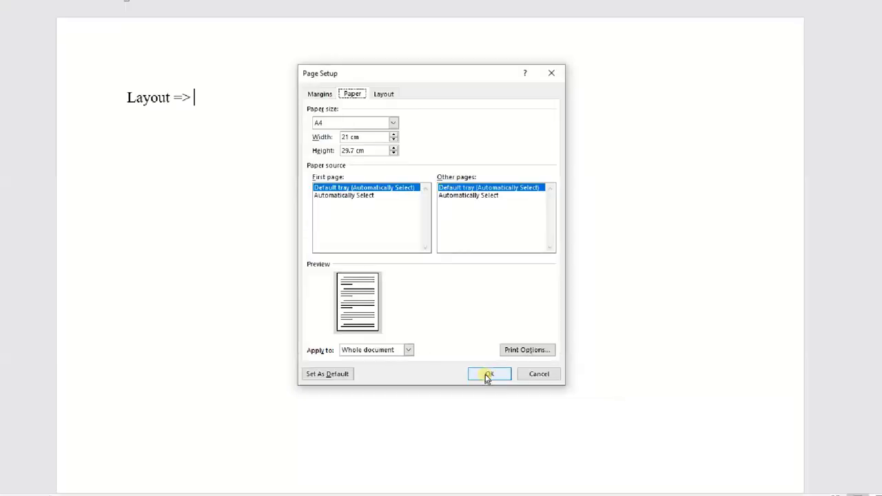
{"action": "left_click", "coordinate": [483, 377]}
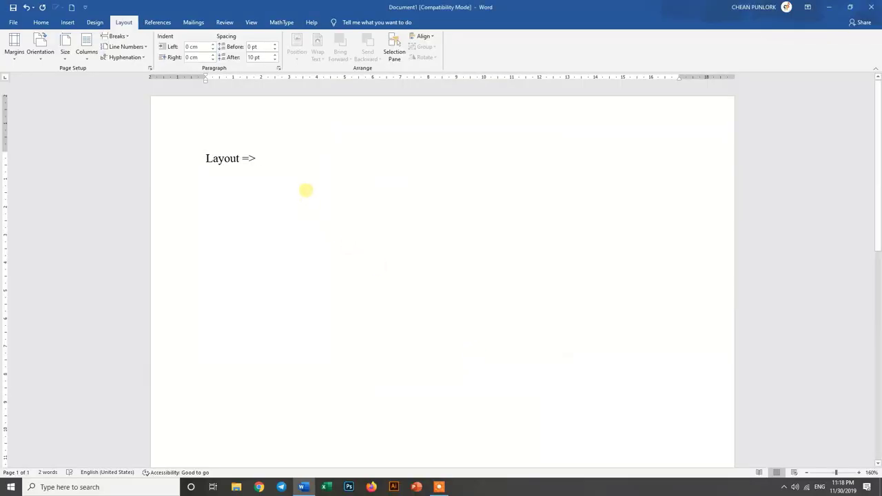
{"action": "left_click", "coordinate": [177, 155]}
{"action": "key", "text": "BackSpace"}
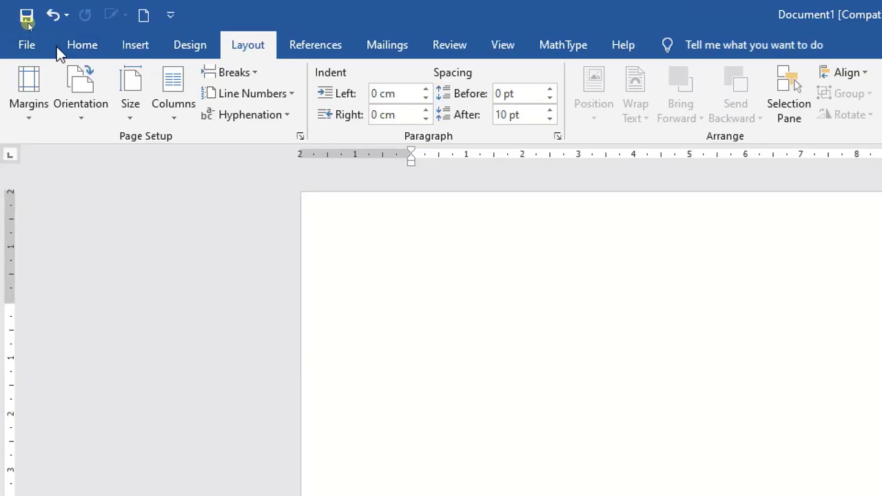
Step: Return to the Home tab, with Times New Roman 12 as the active font
{"action": "left_click", "coordinate": [41, 24]}
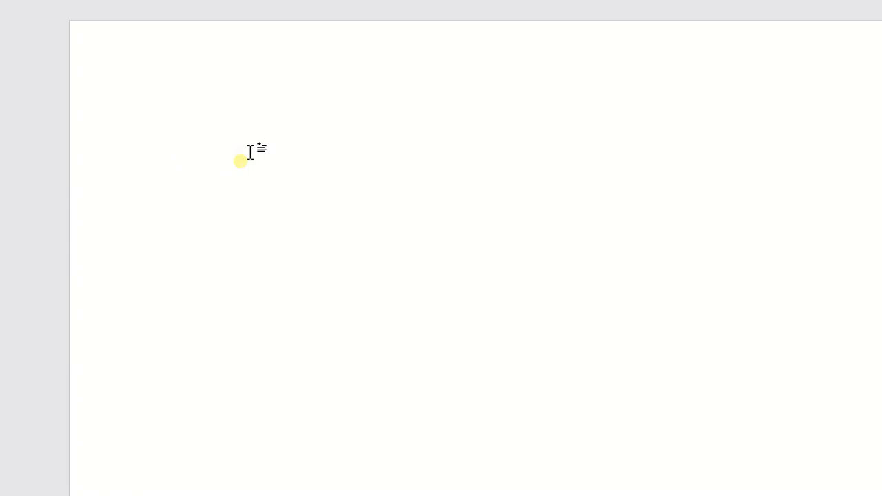
Step: Type 'H₂O X²' with a subscript 2 in H₂O and a superscript 2 after X
{"action": "type", "text": "H"}
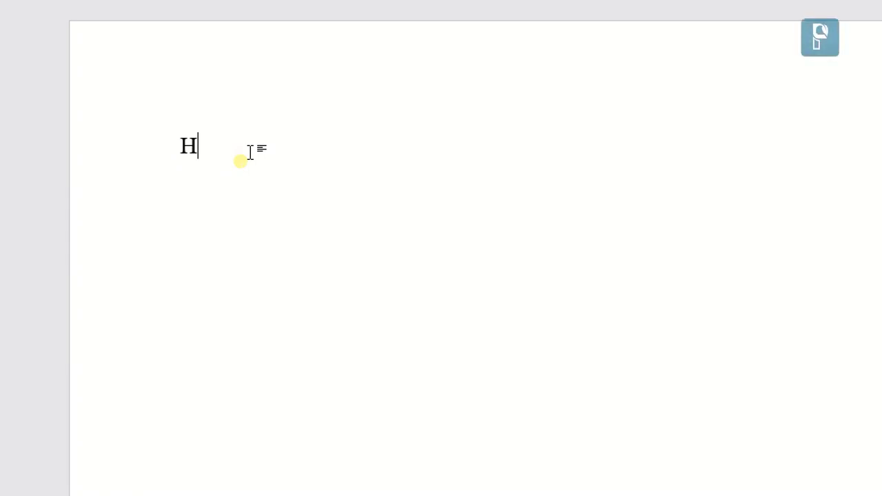
{"action": "type", "text": "20"}
{"action": "key", "text": "BackSpace"}
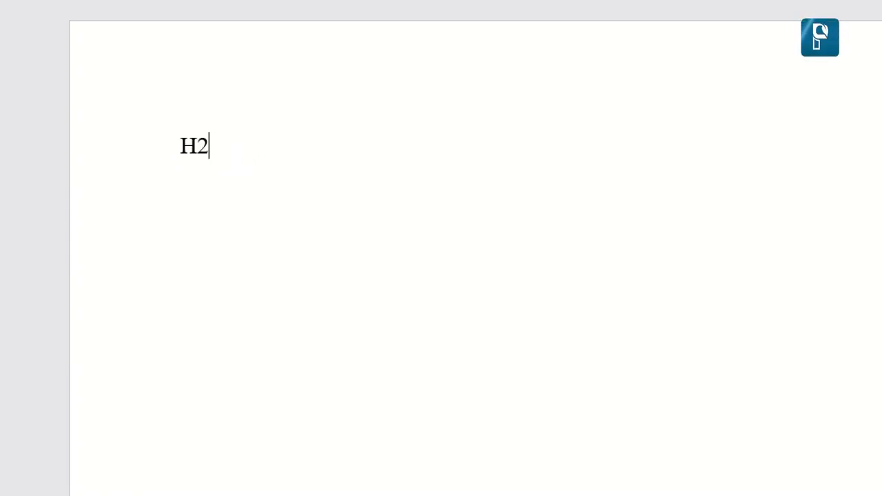
{"action": "key", "text": "BackSpace"}
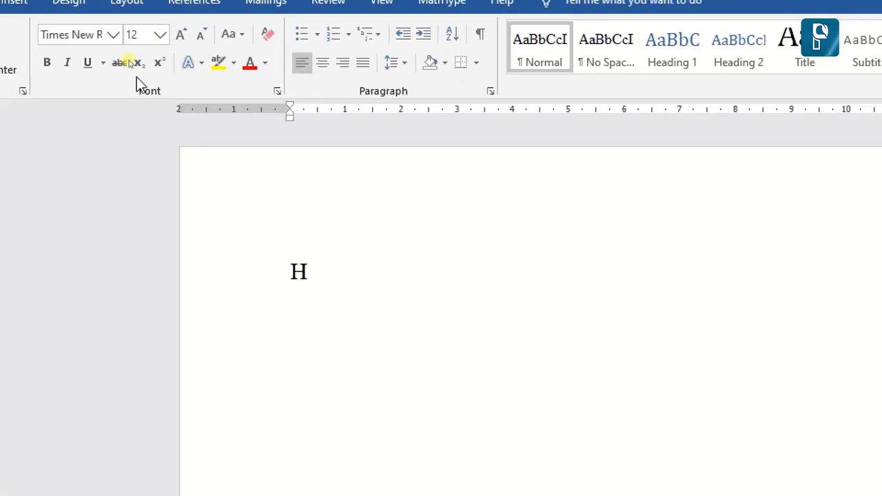
{"action": "left_click", "coordinate": [138, 63]}
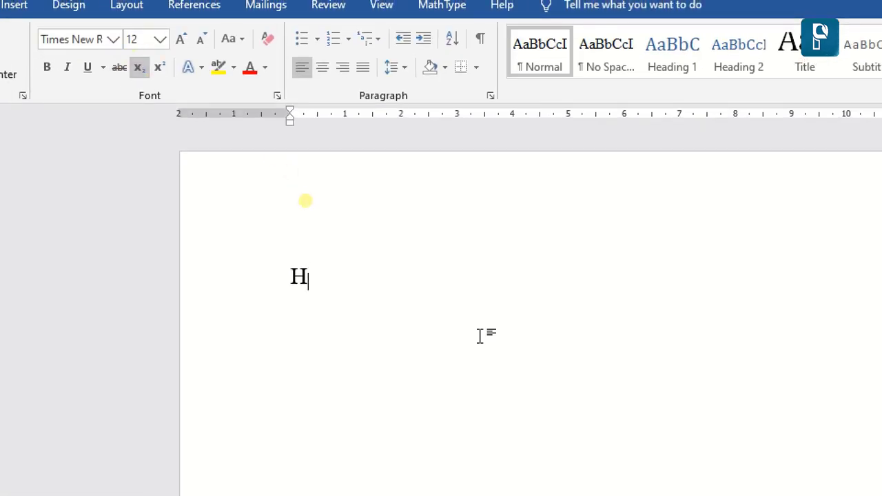
{"action": "type", "text": "2"}
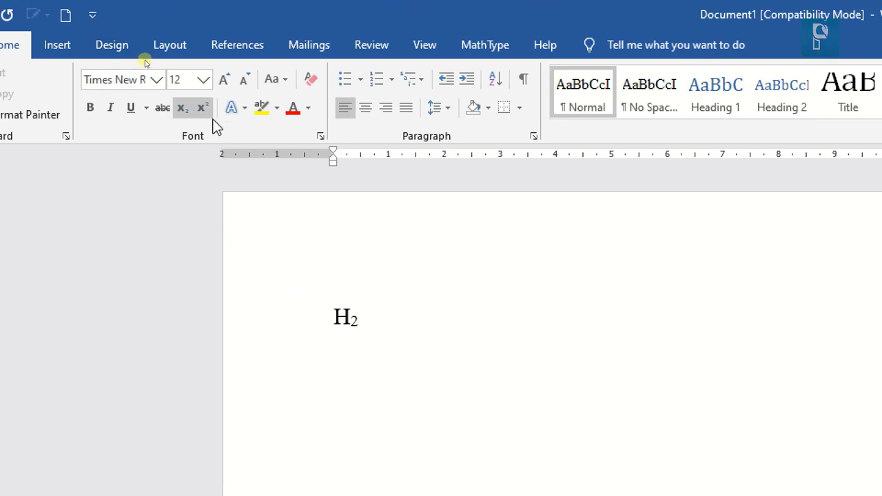
{"action": "left_click", "coordinate": [183, 110]}
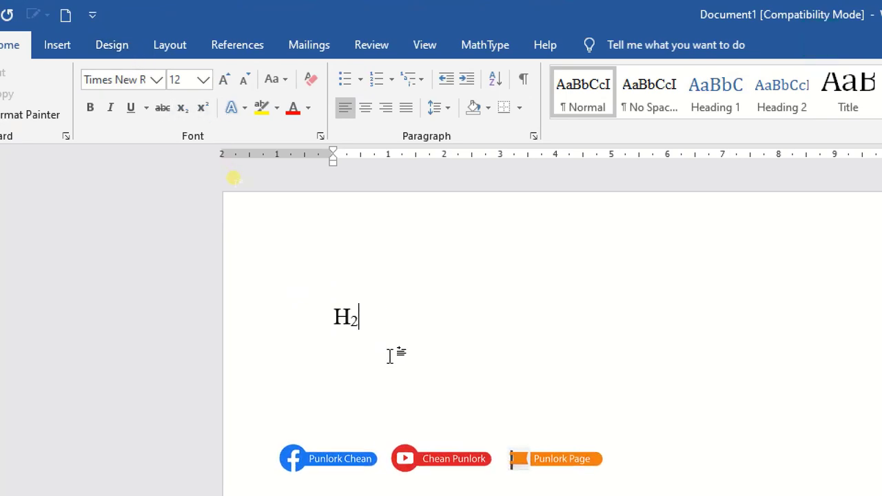
{"action": "type", "text": "O"}
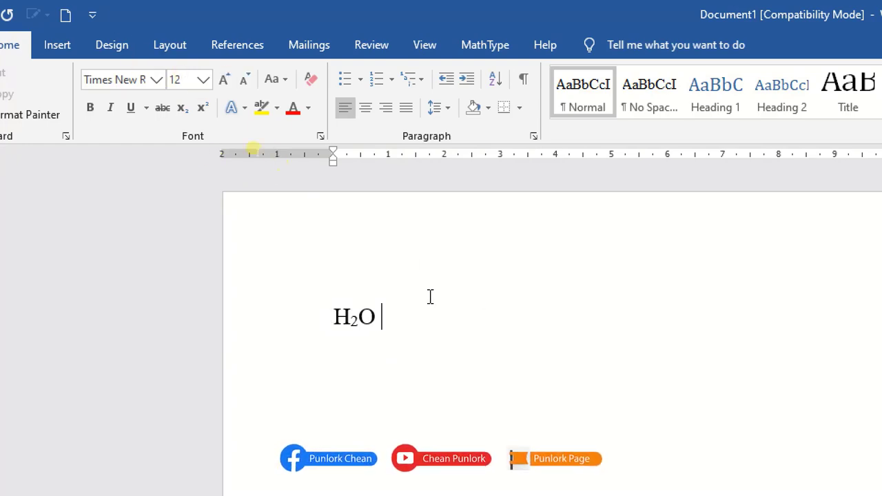
{"action": "type", "text": " X"}
{"action": "left_click", "coordinate": [202, 108]}
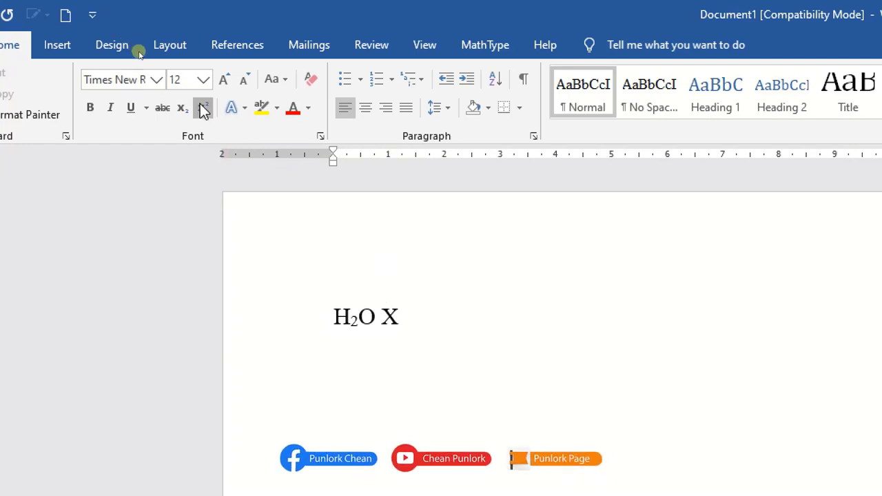
{"action": "type", "text": "2"}
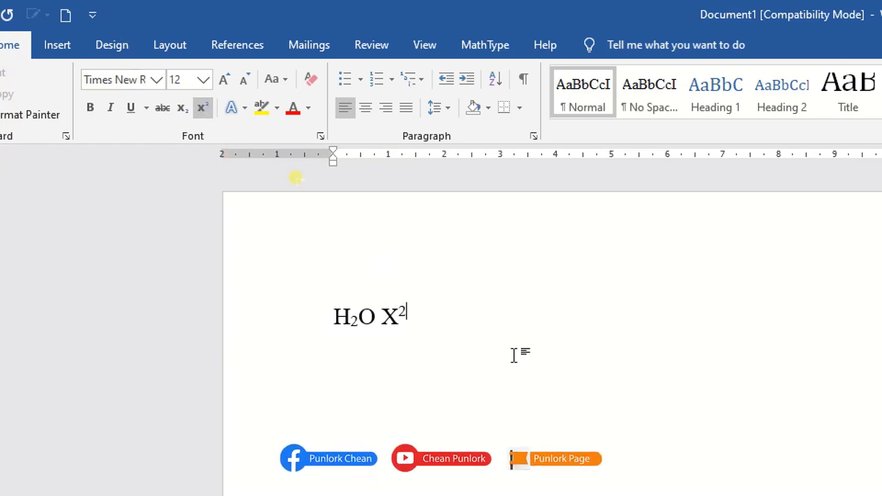
{"action": "left_click_drag", "start_coordinate": [407, 317], "coordinate": [298, 321]}
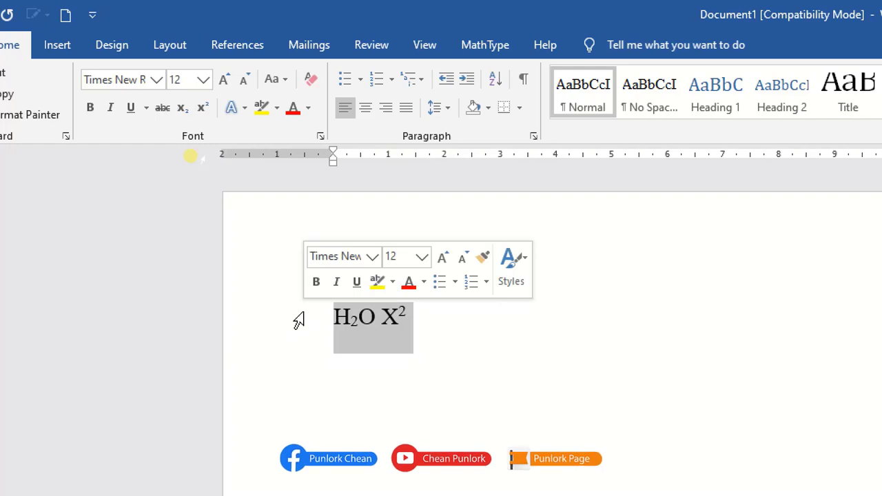
Step: Replace the line with bold 'Cambodia' followed by regular 'Khmer' in Times New Roman 12
{"action": "key", "text": "Delete"}
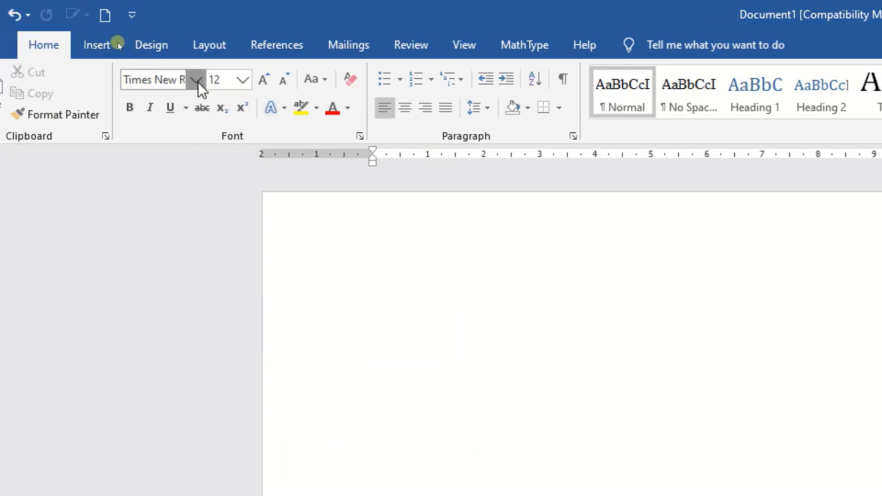
{"action": "left_click", "coordinate": [196, 80]}
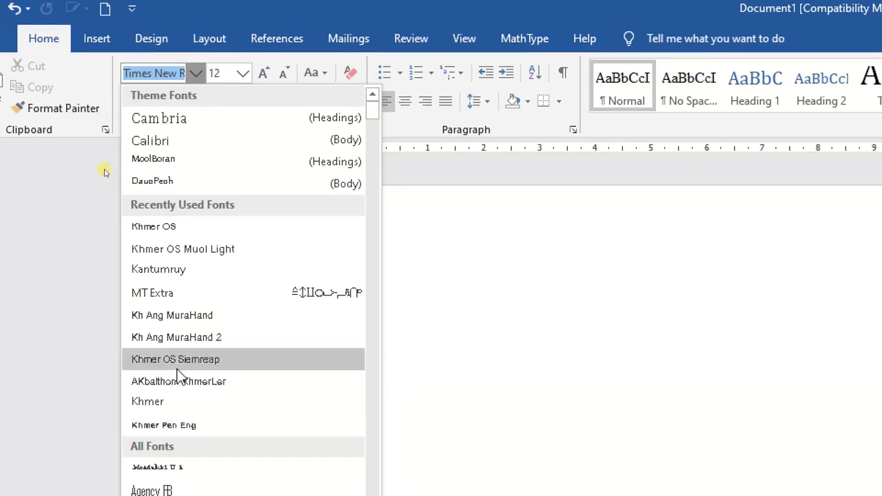
{"action": "left_click", "coordinate": [197, 77]}
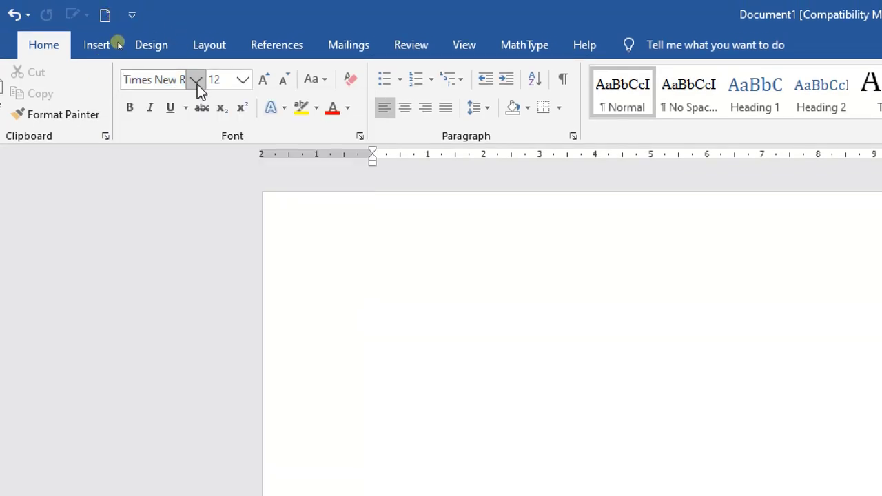
{"action": "left_click", "coordinate": [242, 80]}
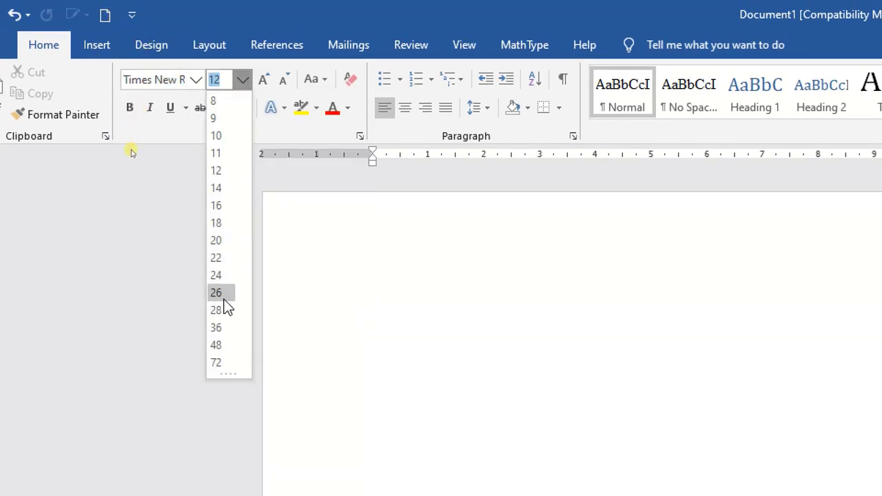
{"action": "left_click", "coordinate": [240, 80]}
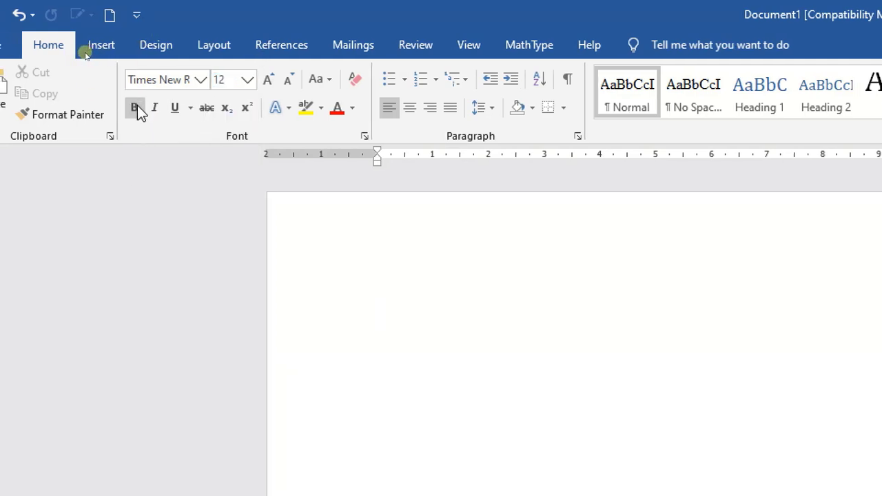
{"action": "left_click", "coordinate": [135, 108]}
{"action": "type", "text": "Cambodia"}
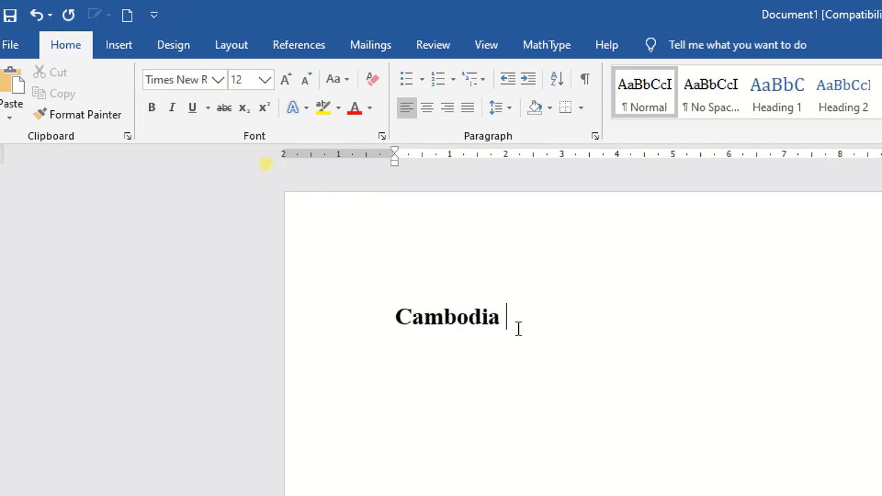
{"action": "type", "text": "hmer"}
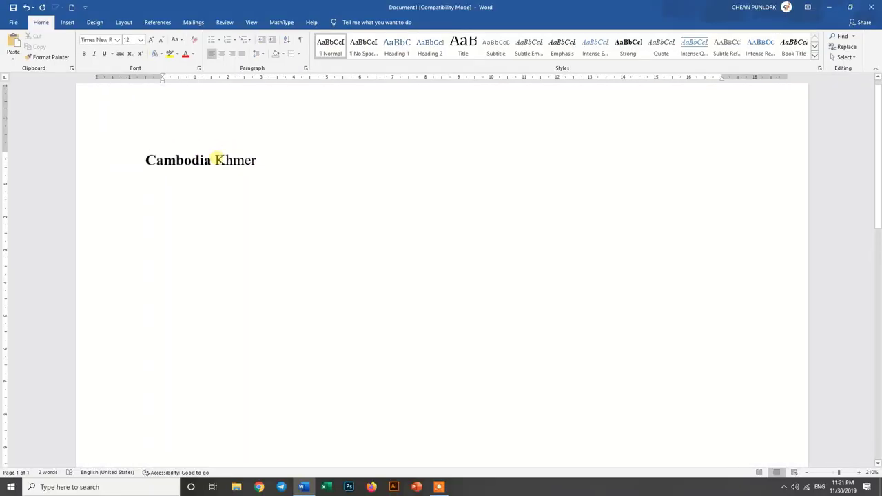
Step: Type 'Kampong Cham' in italics at the end of the line
{"action": "scroll", "coordinate": [217, 157], "scroll_direction": "up", "scroll_amount": 1}
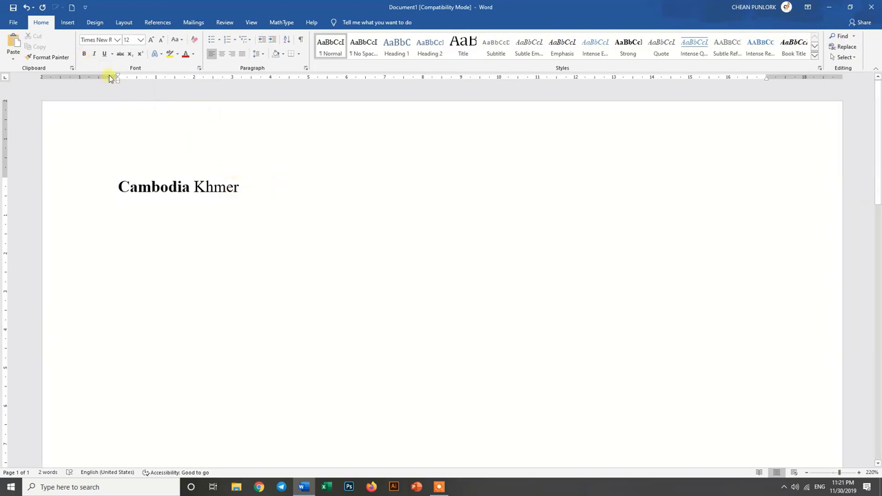
{"action": "left_click", "coordinate": [94, 54]}
{"action": "type", "text": "K"}
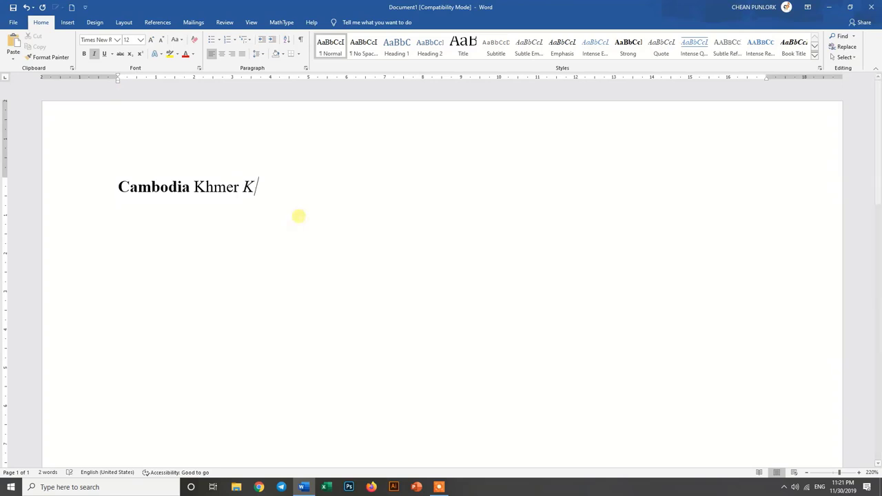
{"action": "type", "text": "ampong Cham"}
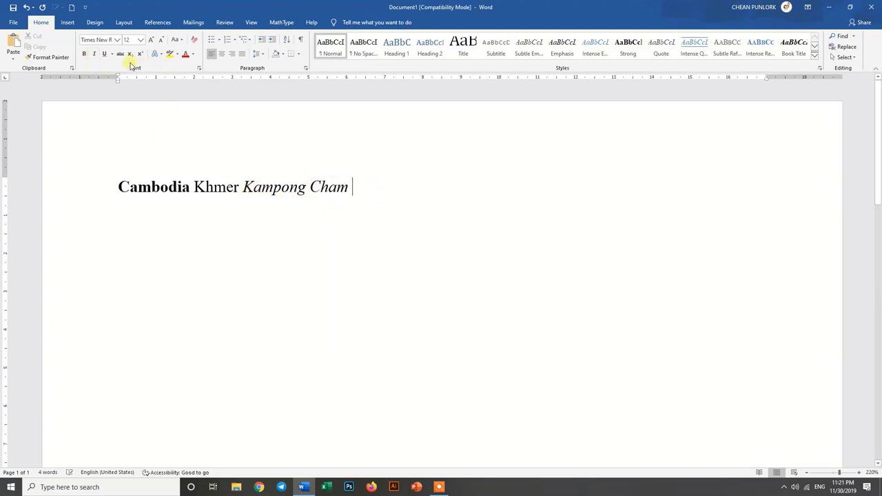
Step: Add 'Tbong Khmoum' underlined after it, then select 'Cambodia'
{"action": "left_click", "coordinate": [105, 55]}
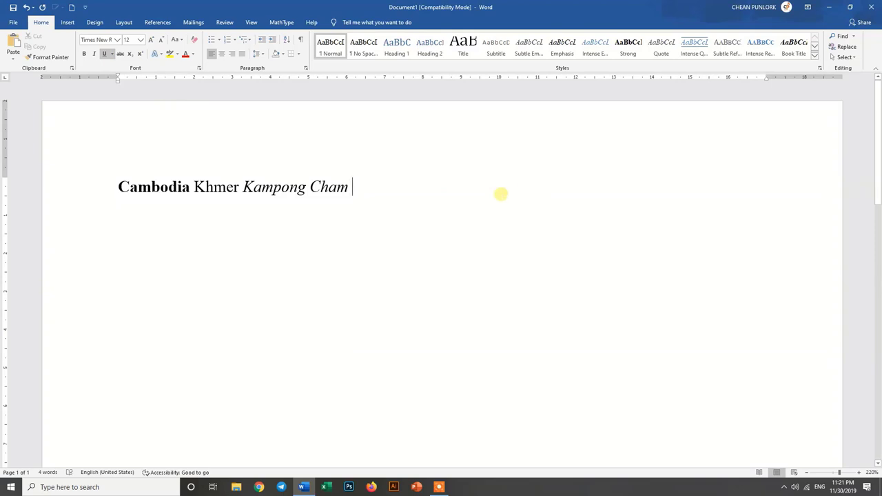
{"action": "type", "text": "Tbon"}
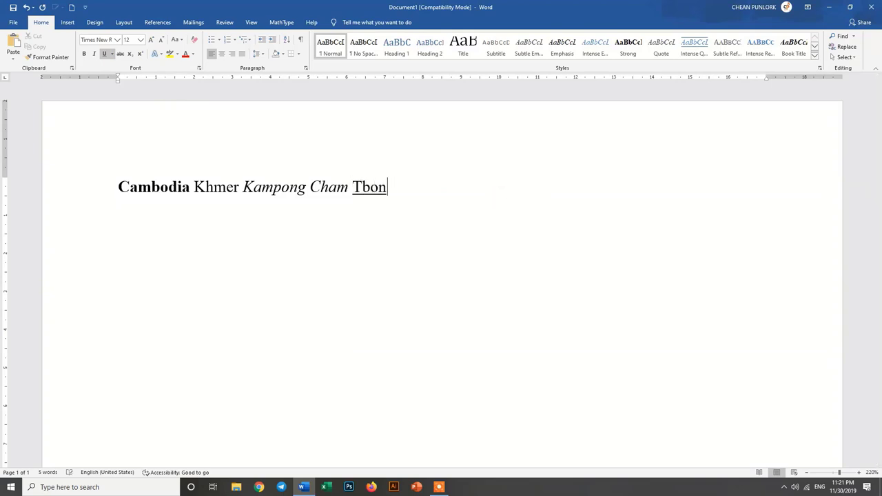
{"action": "type", "text": "g Khmoum"}
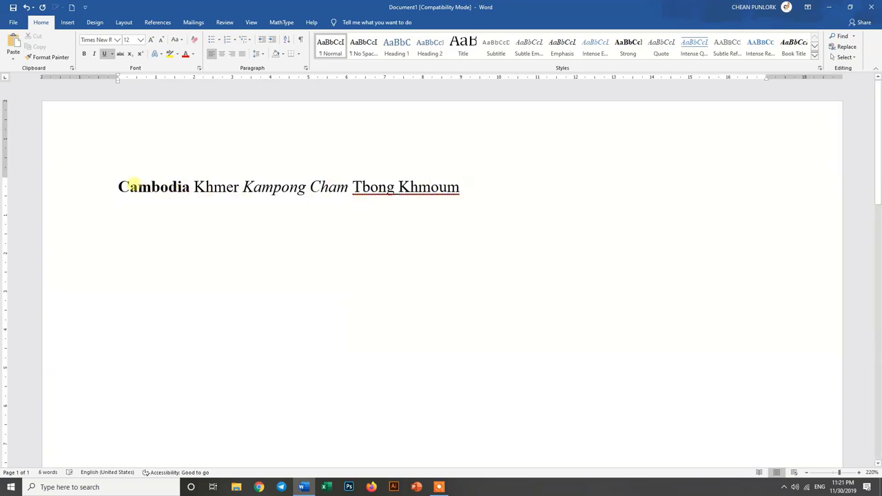
{"action": "left_click_drag", "start_coordinate": [118, 186], "coordinate": [191, 187]}
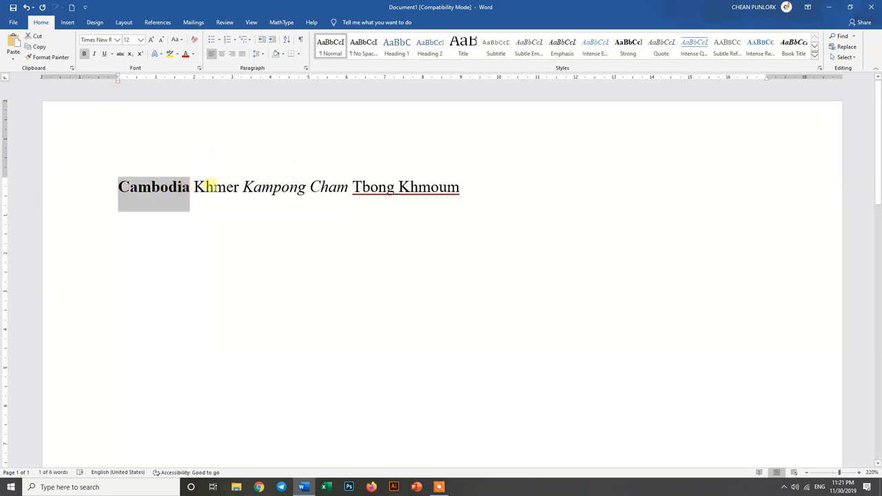
Step: Check the formatting of Kampong and Tbong, then select the whole line
{"action": "left_click", "coordinate": [210, 185]}
{"action": "left_click", "coordinate": [279, 184]}
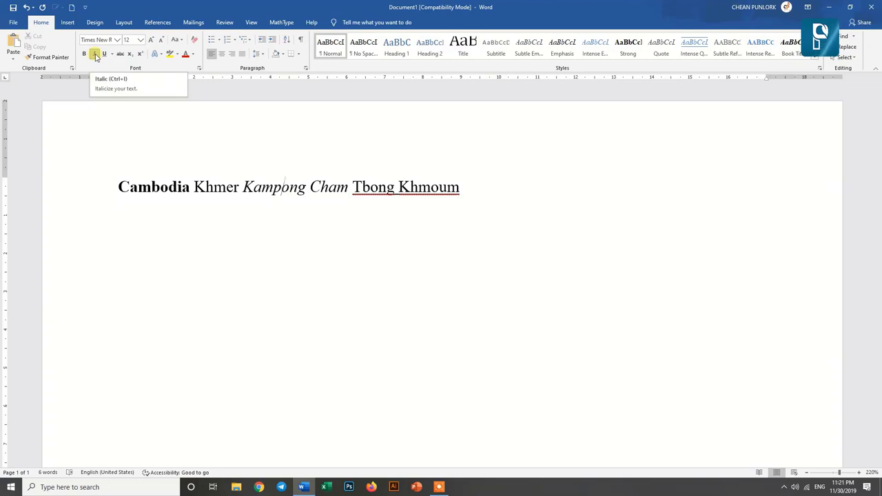
{"action": "left_click", "coordinate": [364, 186]}
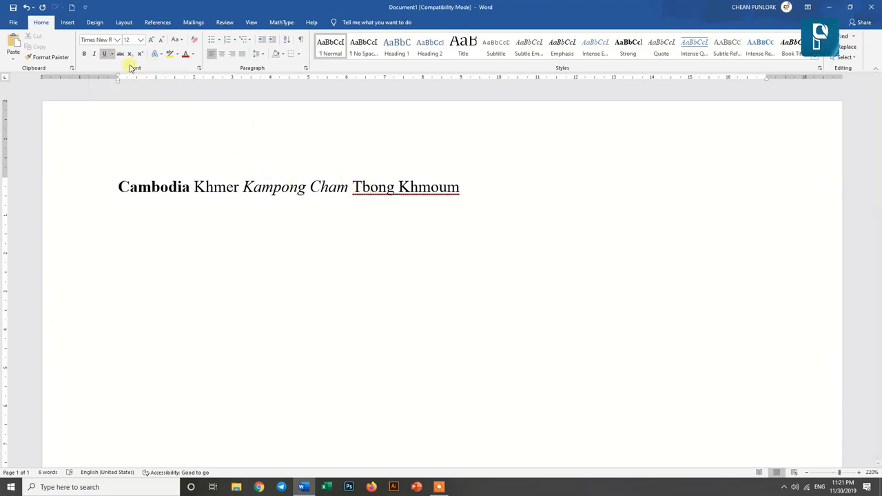
{"action": "left_click_drag", "start_coordinate": [460, 187], "coordinate": [353, 188]}
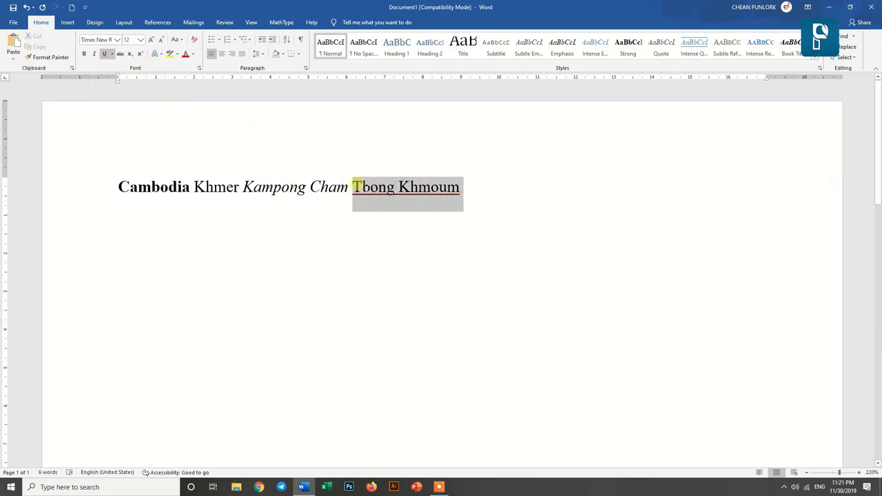
{"action": "left_click", "coordinate": [467, 188]}
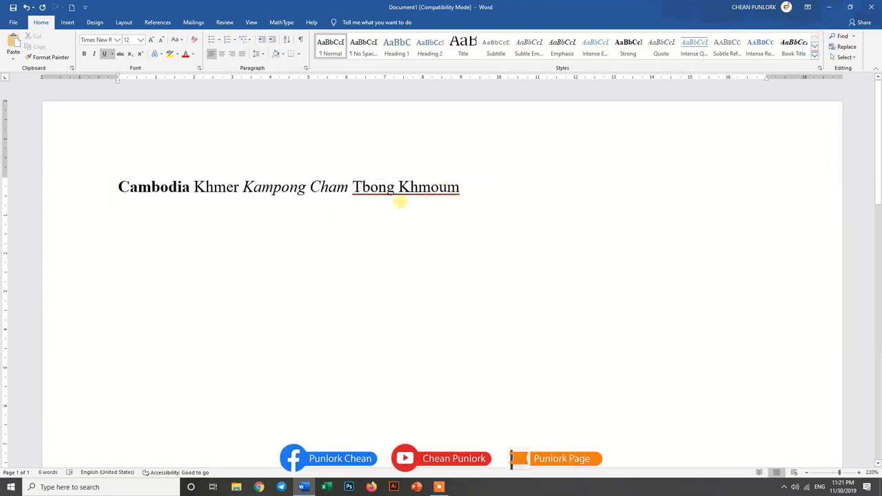
{"action": "left_click_drag", "start_coordinate": [118, 187], "coordinate": [463, 187]}
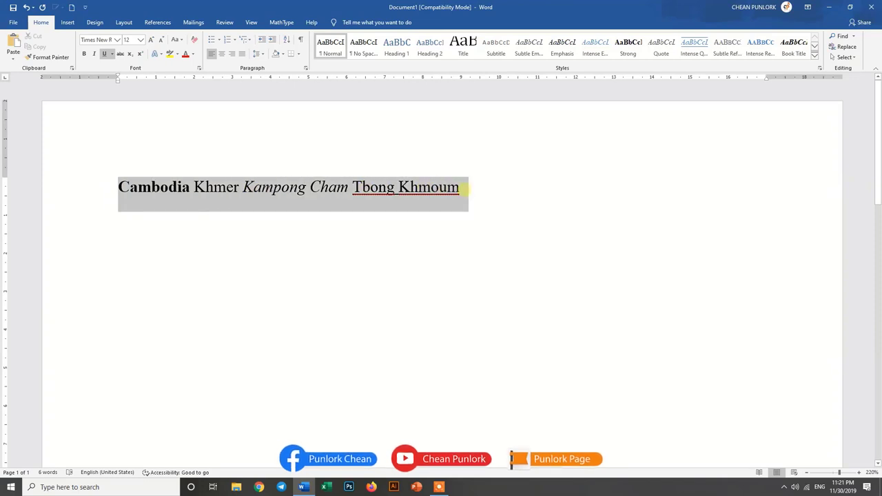
{"action": "left_click", "coordinate": [386, 187]}
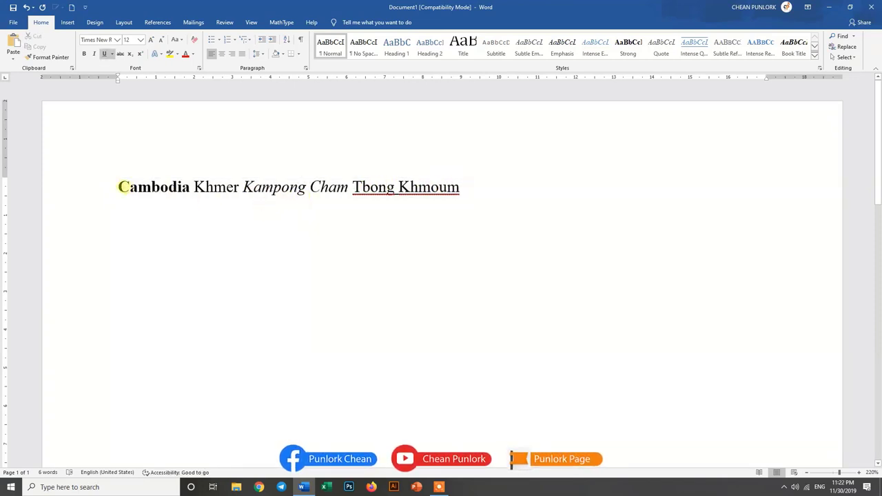
{"action": "left_click", "coordinate": [119, 187]}
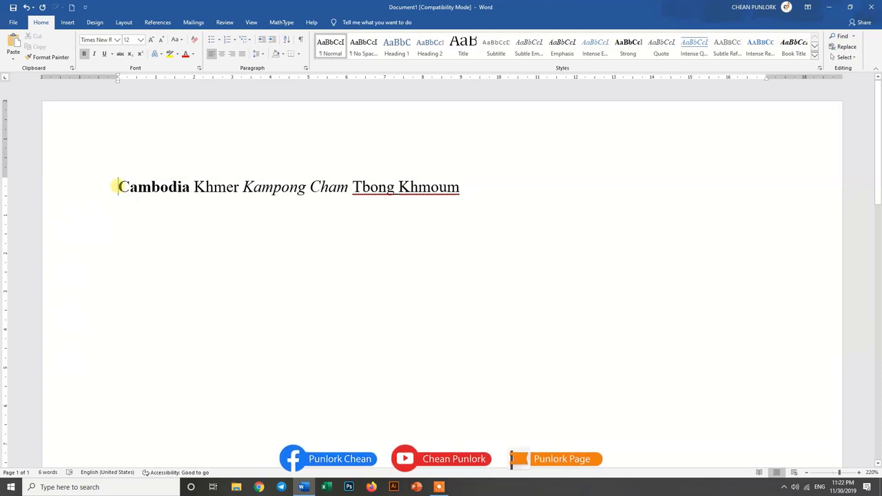
{"action": "left_click_drag", "start_coordinate": [118, 187], "coordinate": [440, 198]}
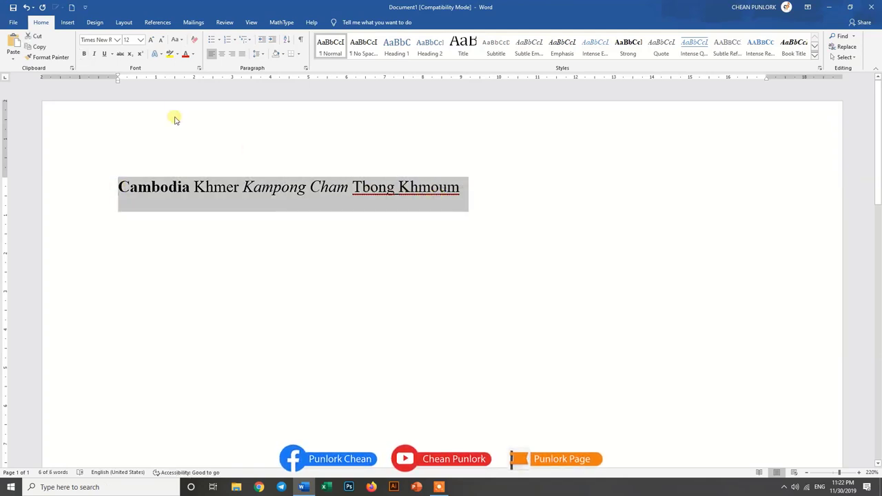
Step: Remove bold, italic and underline from the whole line, leaving it plain
{"action": "left_click", "coordinate": [84, 55]}
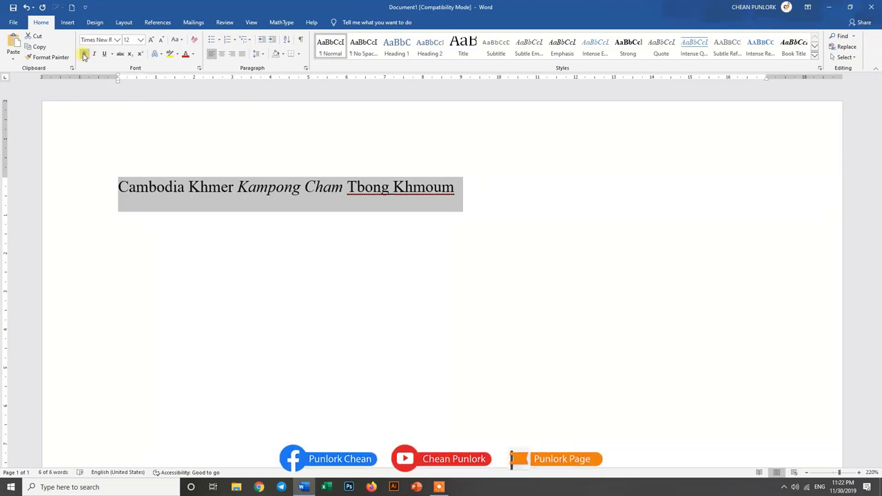
{"action": "left_click", "coordinate": [94, 55]}
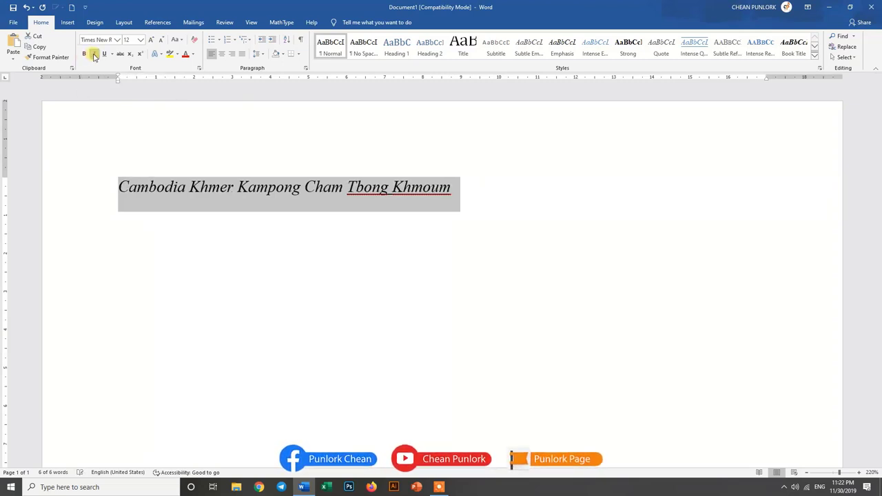
{"action": "left_click", "coordinate": [94, 55]}
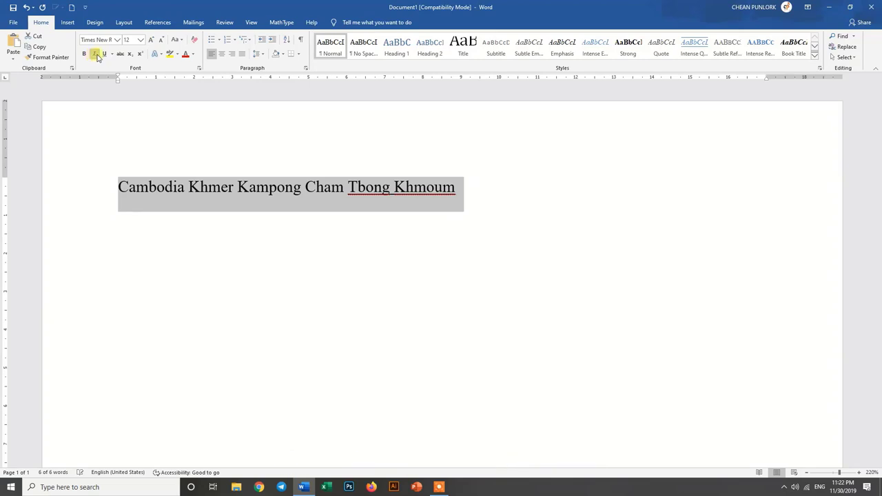
{"action": "left_click", "coordinate": [103, 55]}
{"action": "left_click", "coordinate": [104, 55]}
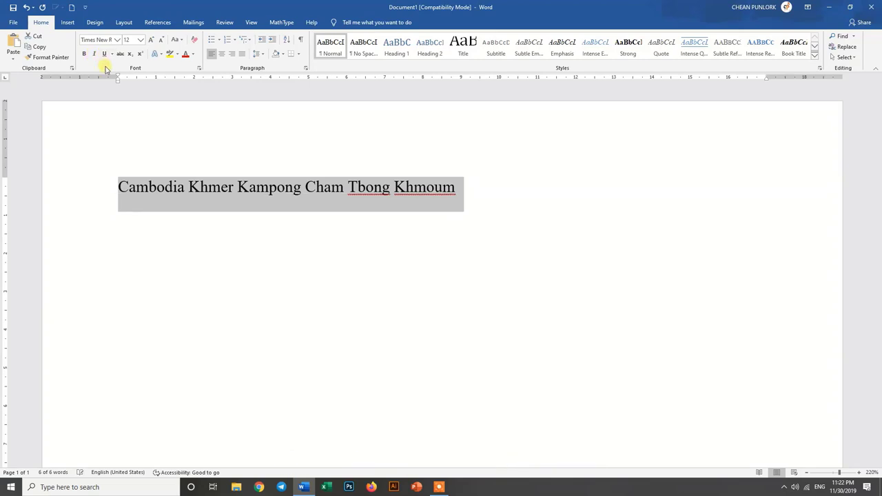
{"action": "left_click", "coordinate": [444, 186]}
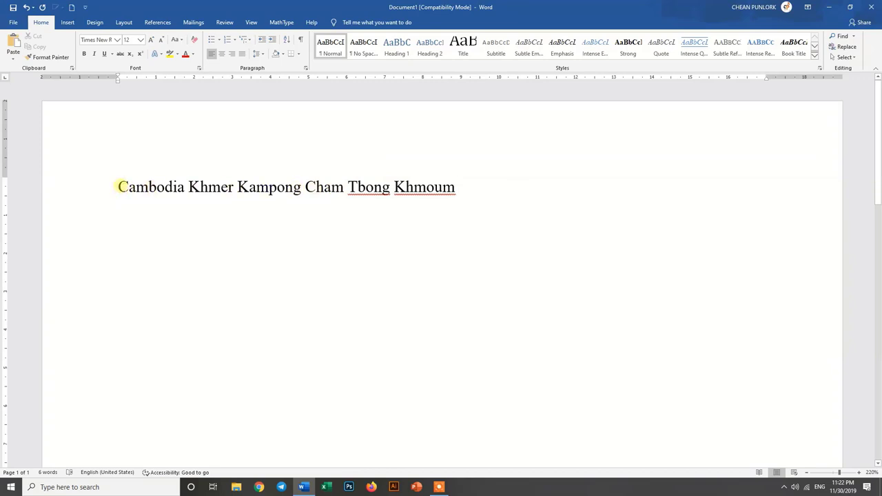
{"action": "left_click_drag", "start_coordinate": [119, 187], "coordinate": [473, 184]}
{"action": "left_click", "coordinate": [466, 193]}
{"action": "key", "text": "Return"}
{"action": "double_click", "coordinate": [211, 184]}
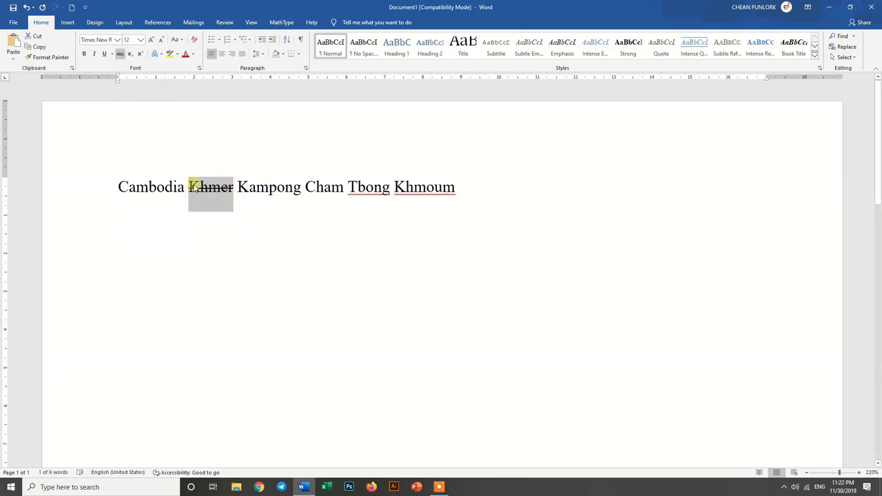
{"action": "left_click_drag", "start_coordinate": [188, 185], "coordinate": [234, 186]}
{"action": "left_click", "coordinate": [120, 54]}
{"action": "left_click", "coordinate": [233, 195]}
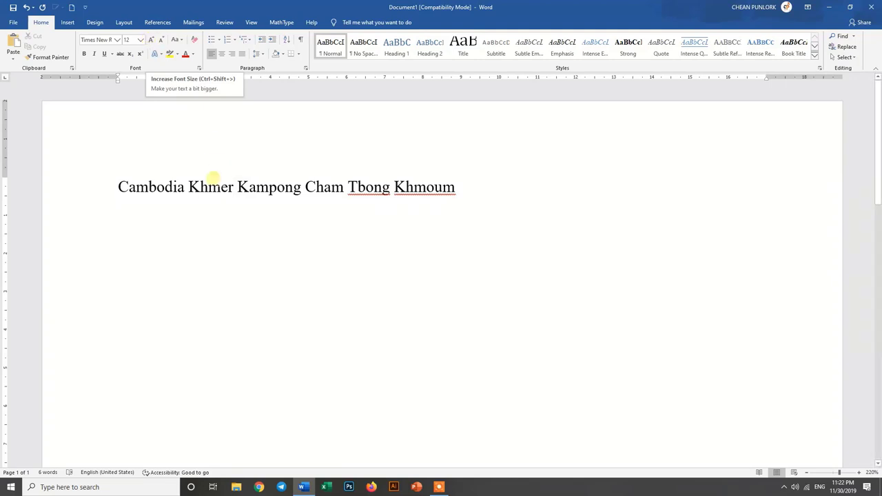
Step: Enlarge 'Cambodia' by two size steps and shrink 'Kampong' by three
{"action": "left_click_drag", "start_coordinate": [118, 187], "coordinate": [188, 187]}
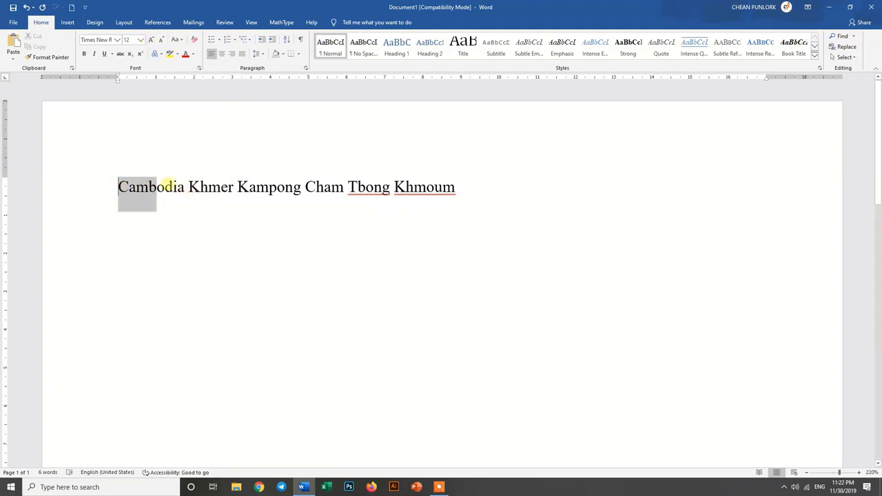
{"action": "left_click", "coordinate": [140, 40]}
{"action": "left_click", "coordinate": [141, 39]}
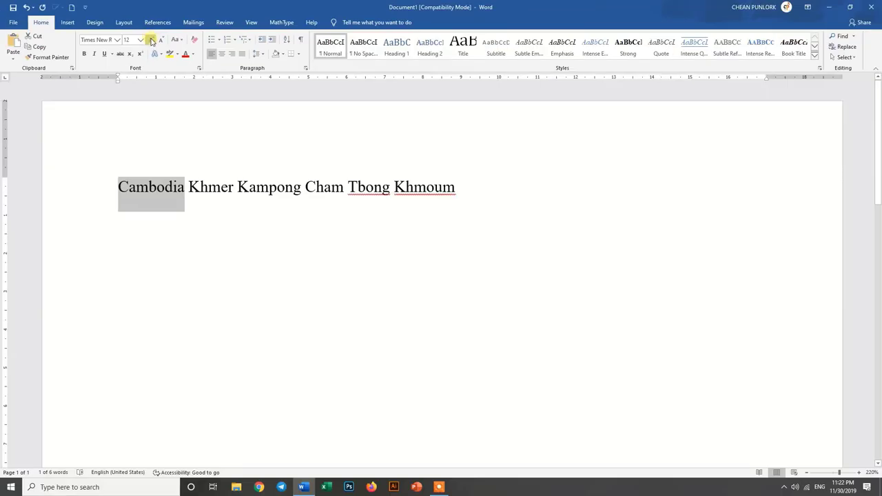
{"action": "left_click", "coordinate": [152, 40]}
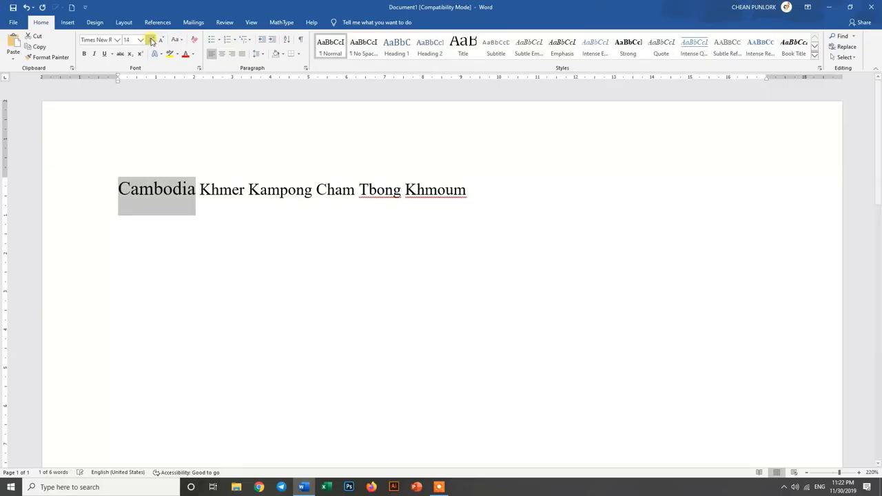
{"action": "left_click", "coordinate": [152, 40]}
{"action": "left_click", "coordinate": [151, 40]}
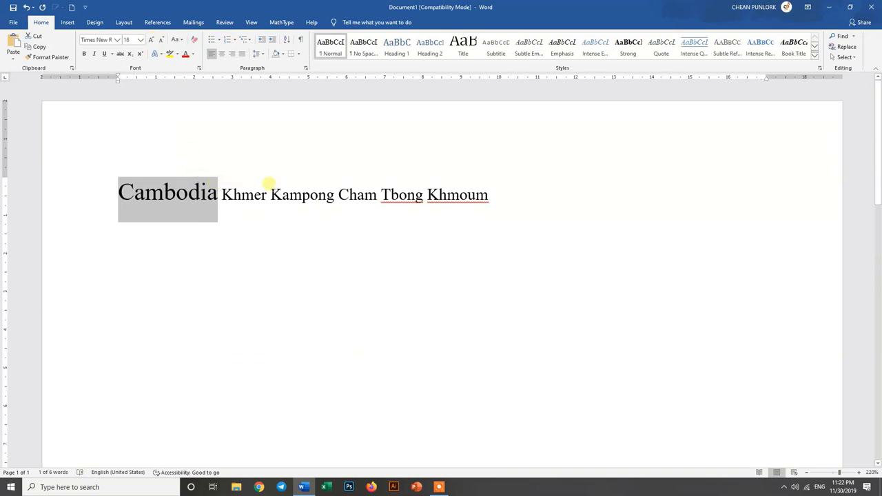
{"action": "left_click_drag", "start_coordinate": [270, 195], "coordinate": [335, 195]}
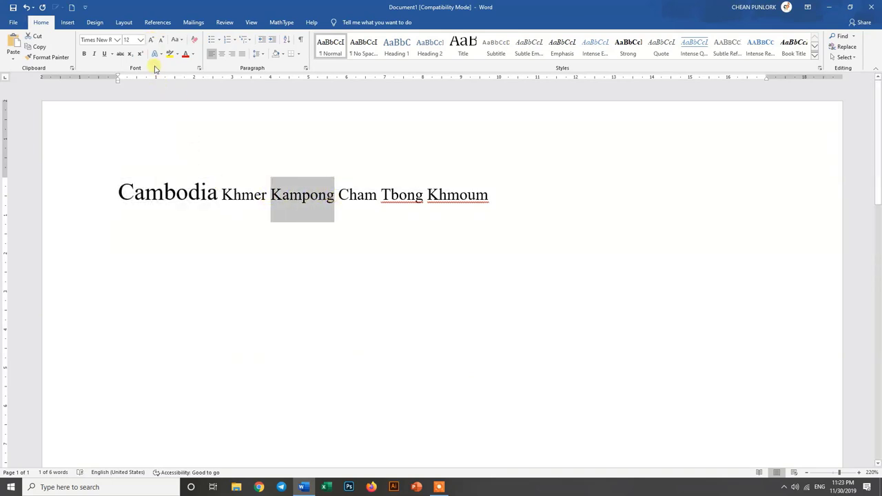
{"action": "left_click", "coordinate": [159, 40]}
{"action": "left_click", "coordinate": [160, 40]}
{"action": "left_click", "coordinate": [160, 40]}
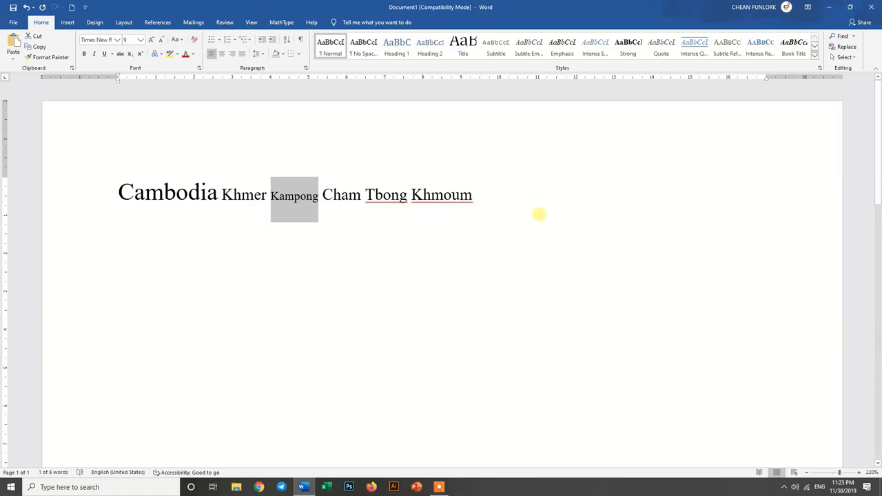
{"action": "left_click", "coordinate": [501, 201]}
Step: Set the whole line 'Cambodia Khmer Kampong Cham Tbong Khmoum' to font size 12
{"action": "left_click_drag", "start_coordinate": [131, 194], "coordinate": [506, 191]}
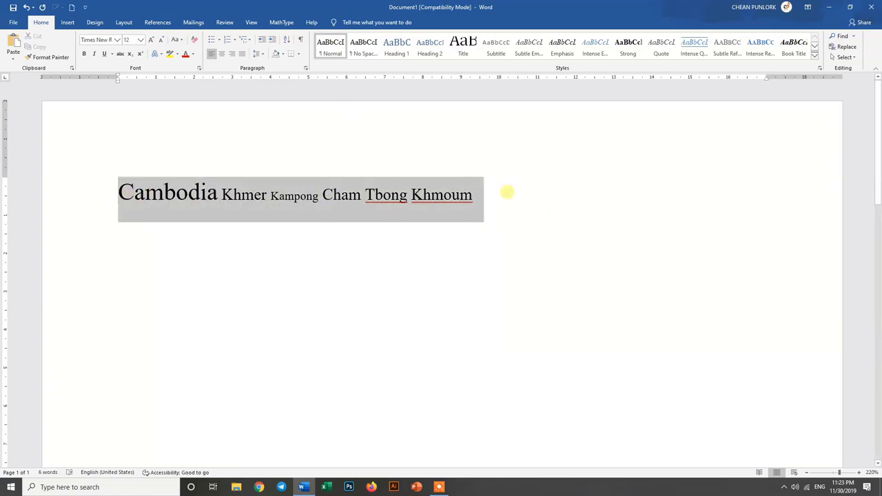
{"action": "left_click", "coordinate": [192, 197]}
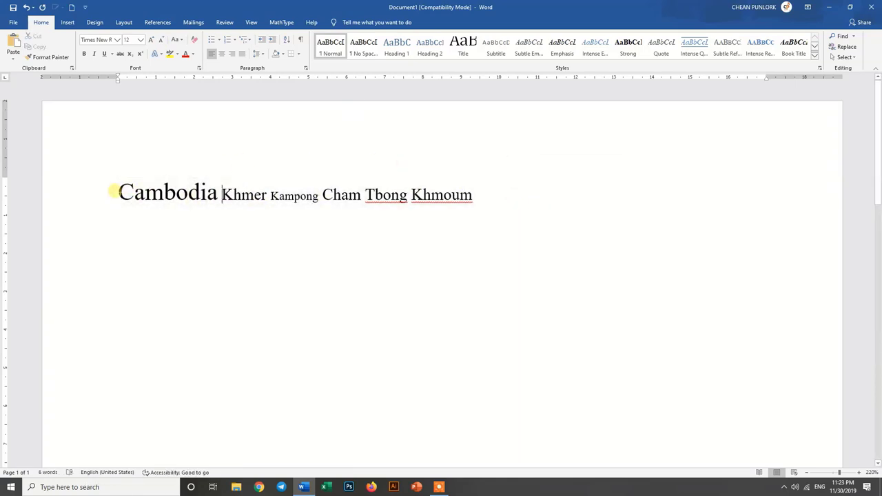
{"action": "left_click_drag", "start_coordinate": [114, 193], "coordinate": [488, 203]}
{"action": "left_click", "coordinate": [187, 194]}
{"action": "left_click", "coordinate": [294, 196]}
{"action": "left_click_drag", "start_coordinate": [119, 192], "coordinate": [512, 193]}
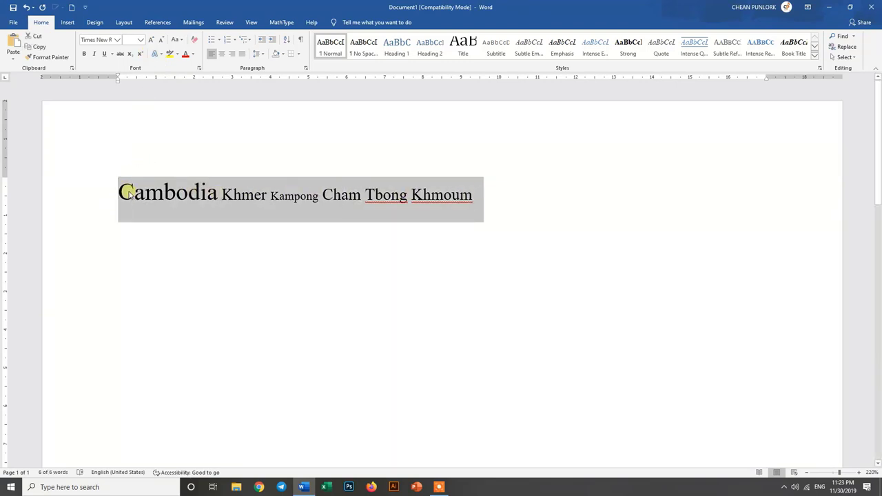
{"action": "left_click", "coordinate": [140, 40]}
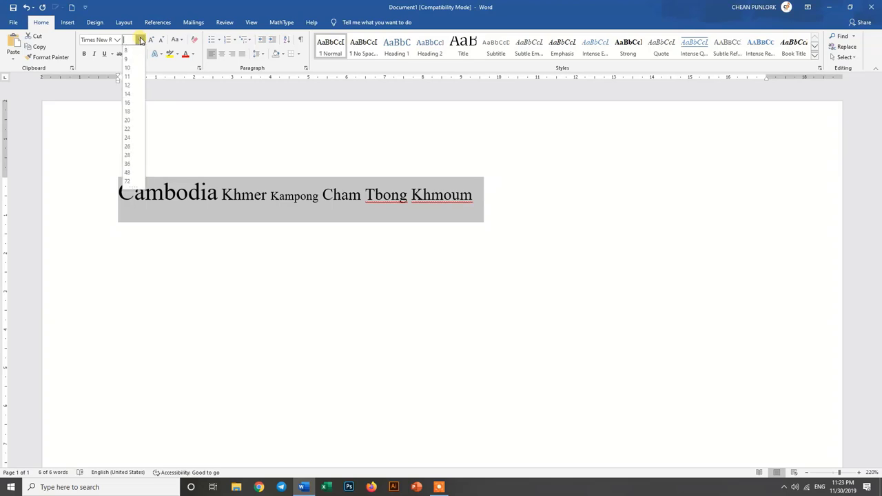
{"action": "left_click", "coordinate": [138, 43]}
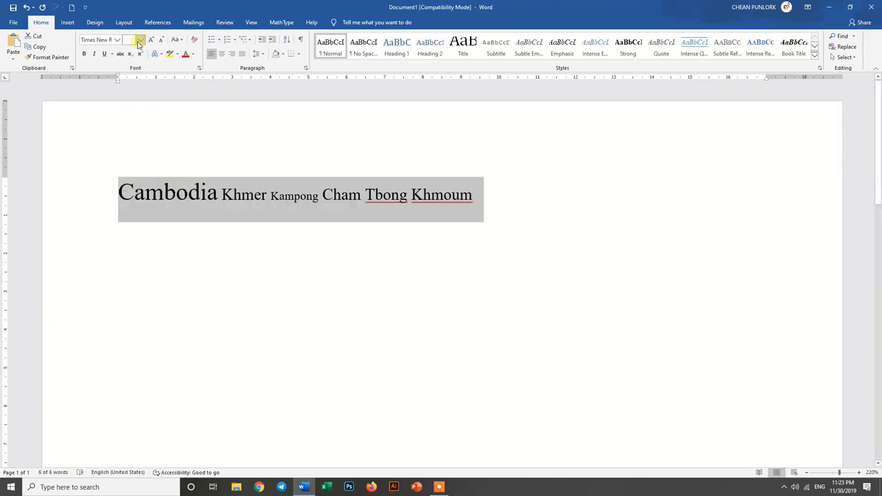
{"action": "left_click", "coordinate": [138, 42]}
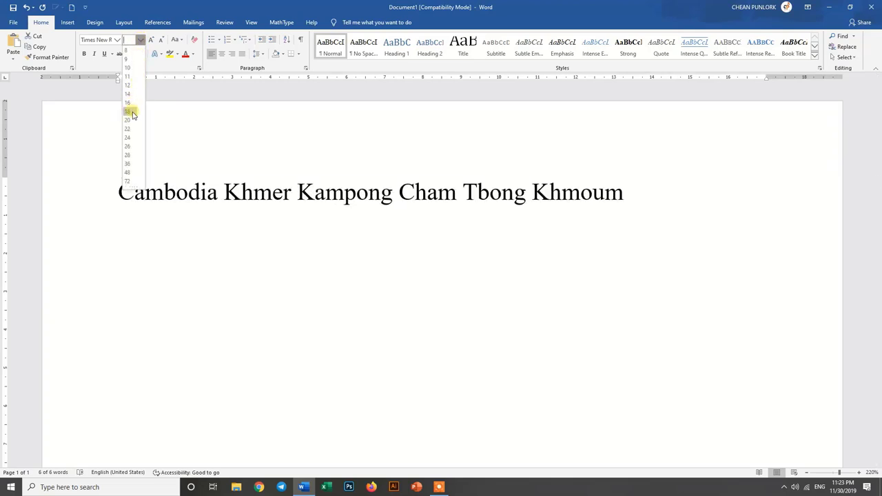
{"action": "left_click", "coordinate": [128, 87]}
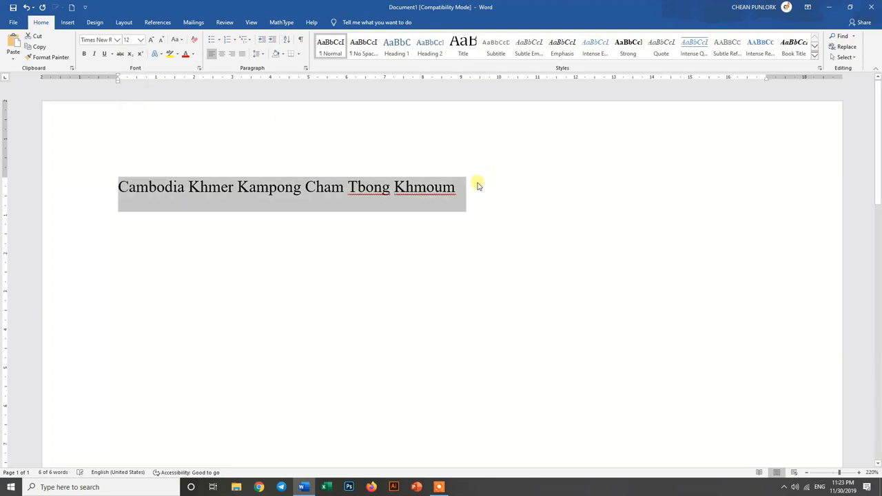
{"action": "left_click", "coordinate": [483, 184]}
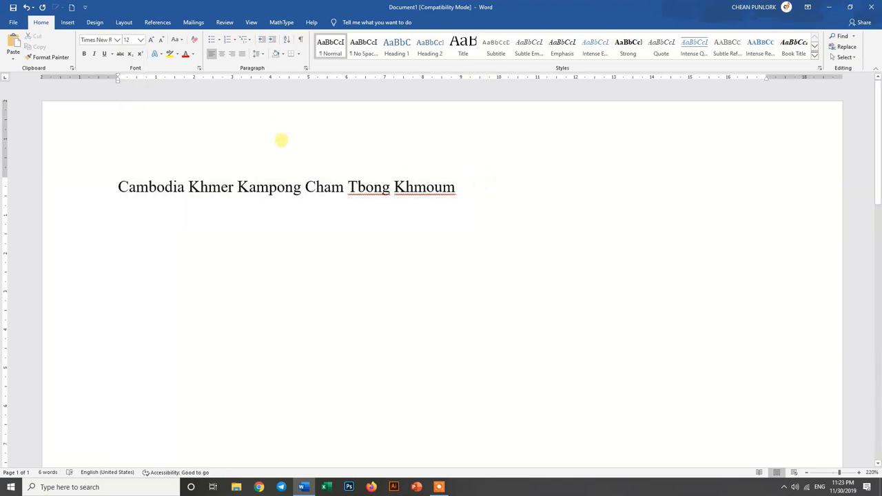
Step: Add an empty line below, then change the text line to Sentence case
{"action": "key", "text": "Return"}
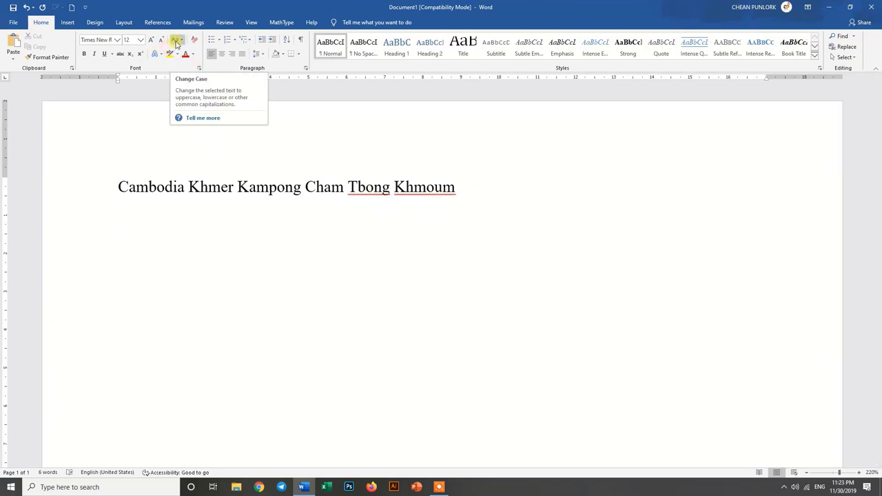
{"action": "left_click", "coordinate": [177, 41]}
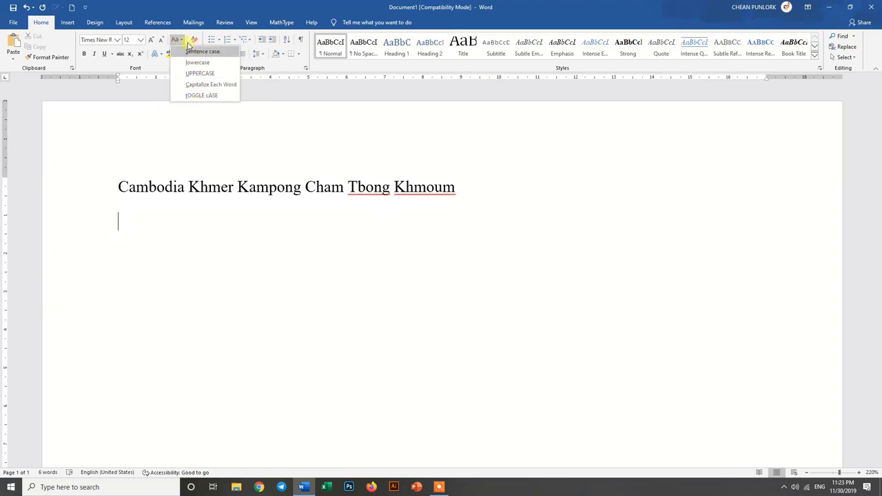
{"action": "left_click", "coordinate": [176, 40]}
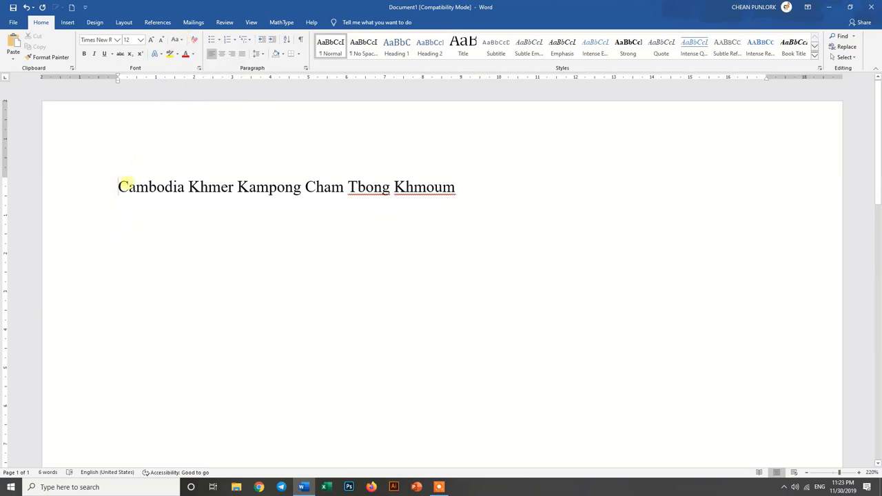
{"action": "left_click_drag", "start_coordinate": [127, 181], "coordinate": [466, 185]}
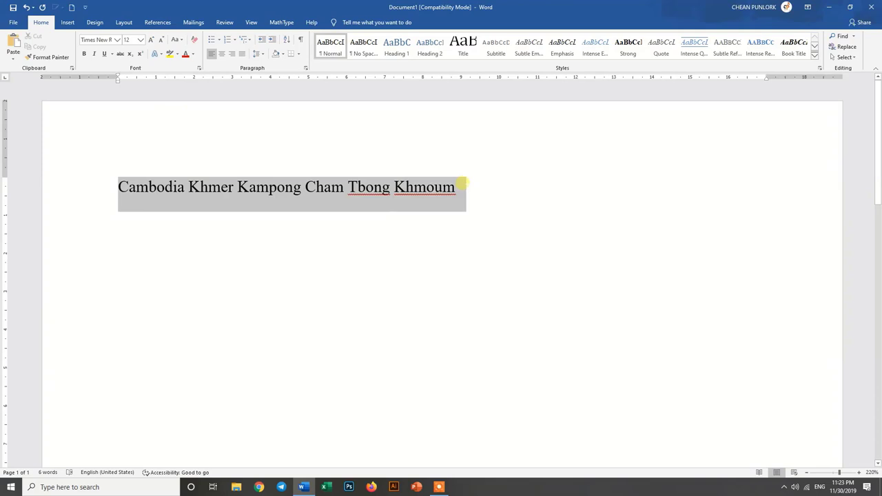
{"action": "left_click", "coordinate": [175, 40]}
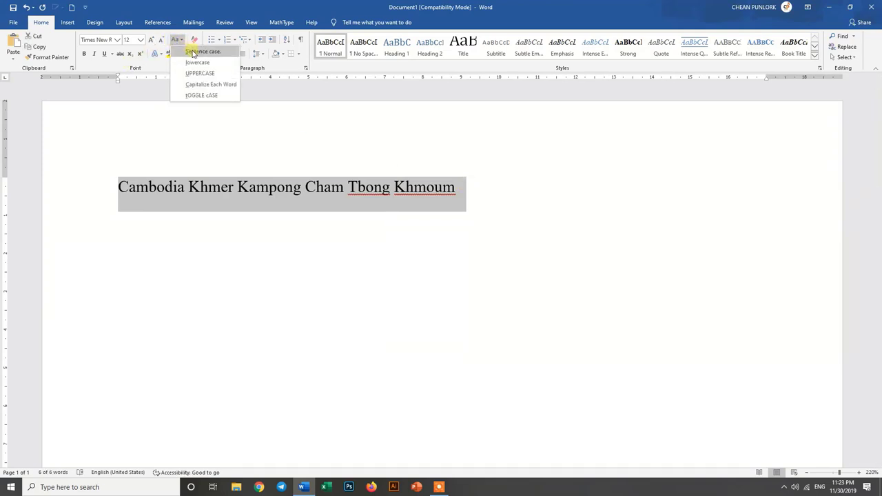
{"action": "left_click", "coordinate": [195, 52]}
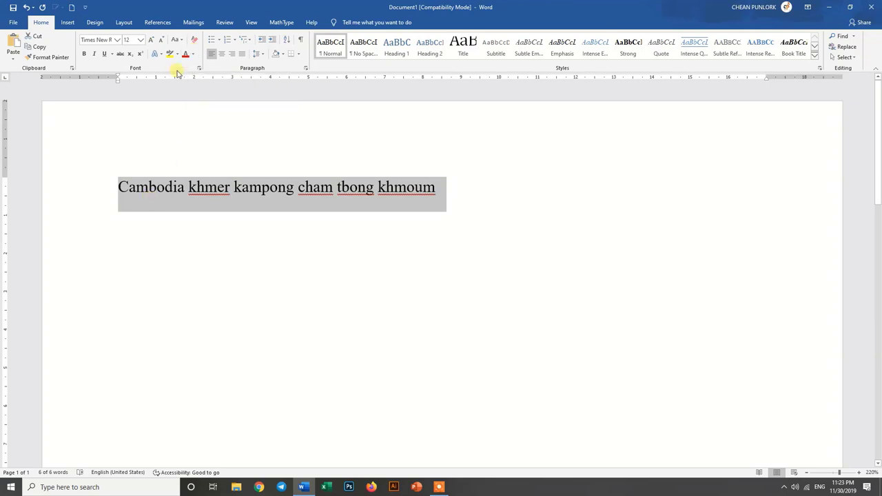
Step: Change the line to lowercase, then finally to UPPERCASE
{"action": "left_click", "coordinate": [177, 39]}
{"action": "left_click", "coordinate": [193, 55]}
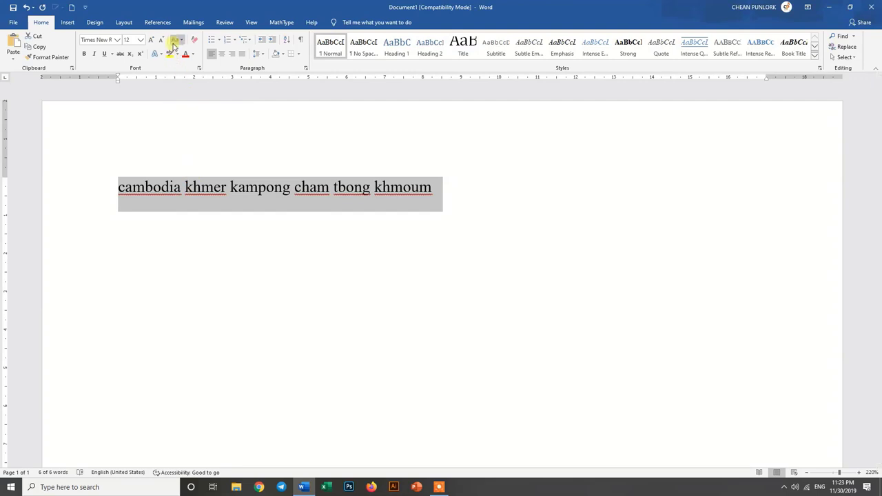
{"action": "left_click", "coordinate": [176, 40]}
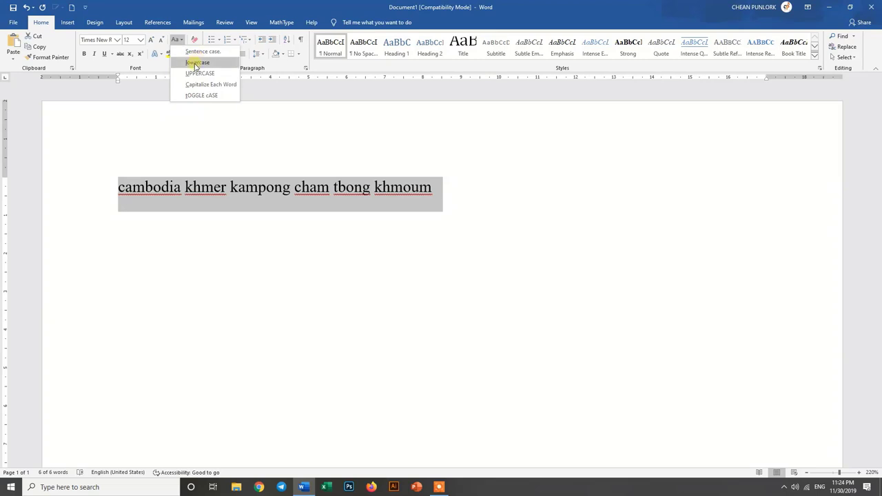
{"action": "left_click", "coordinate": [196, 64]}
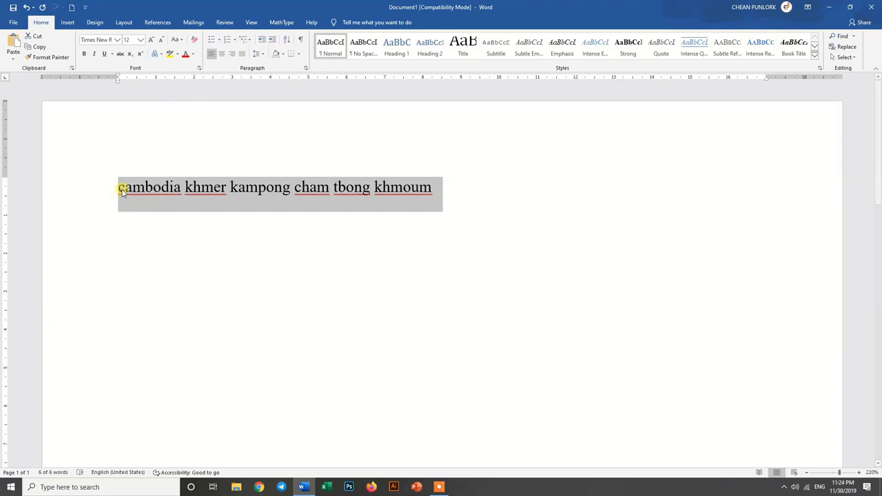
{"action": "left_click", "coordinate": [175, 41]}
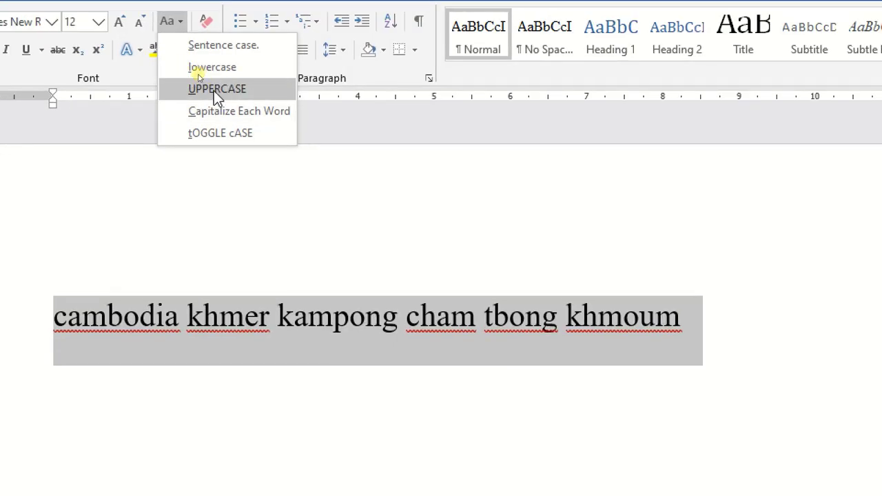
{"action": "left_click", "coordinate": [214, 90]}
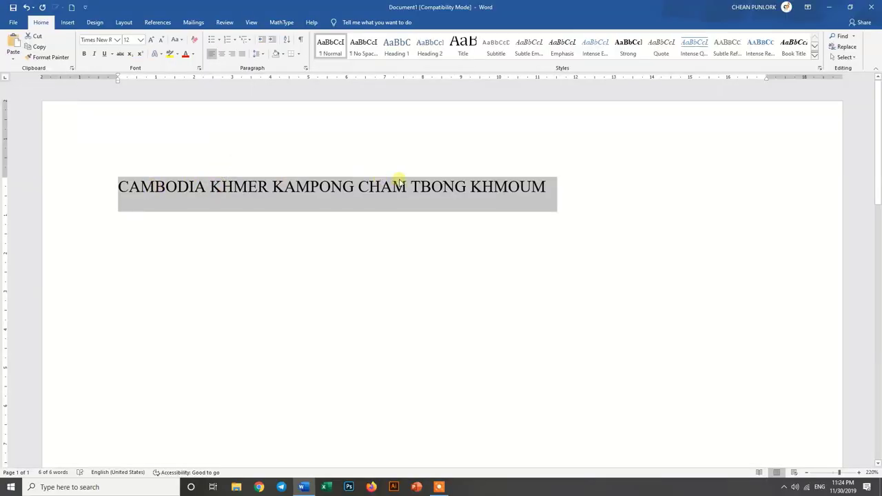
Step: Try Capitalize Each Word, tOGGLE cASE and Sentence case, ending on Capitalize Each Word
{"action": "left_click", "coordinate": [176, 40]}
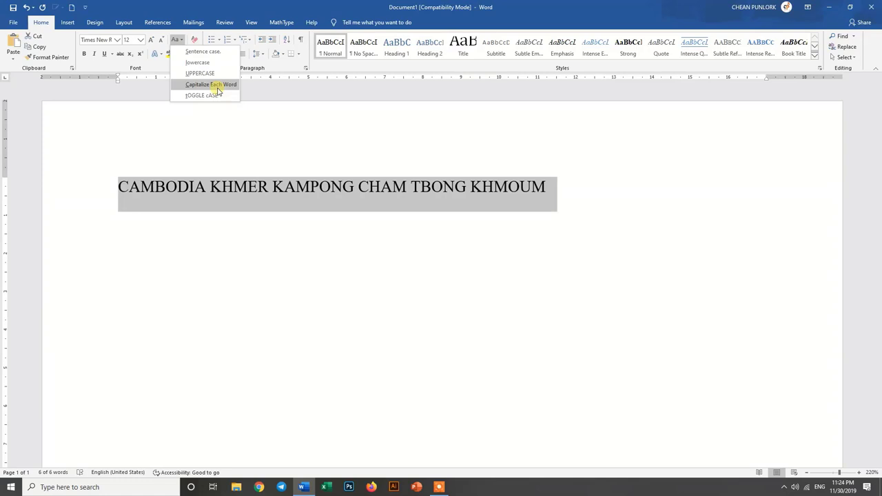
{"action": "left_click", "coordinate": [218, 85]}
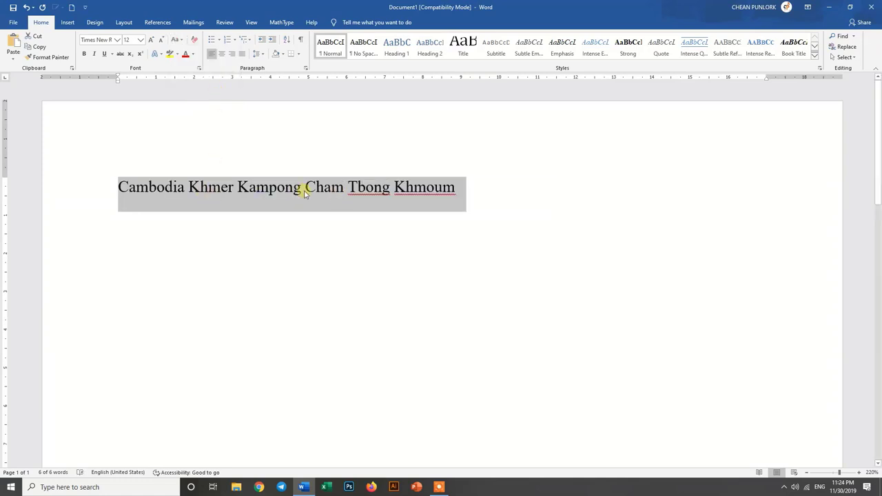
{"action": "left_click_drag", "start_coordinate": [117, 187], "coordinate": [184, 189]}
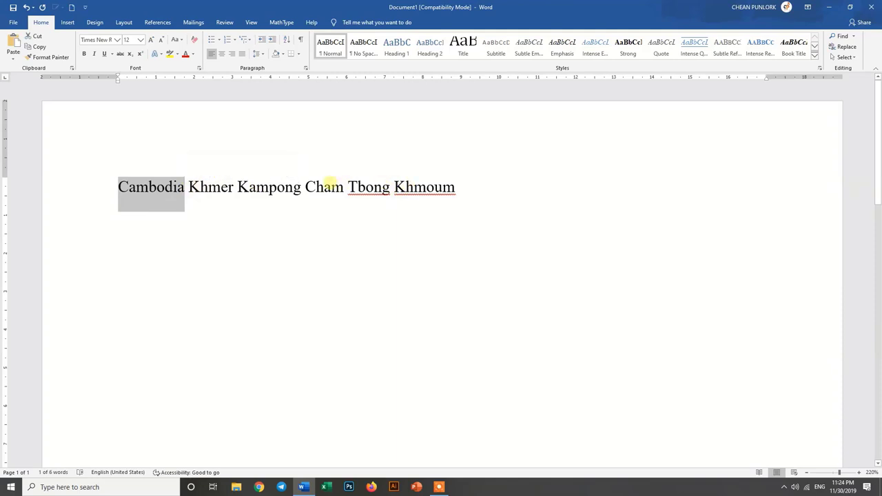
{"action": "left_click_drag", "start_coordinate": [113, 187], "coordinate": [530, 187]}
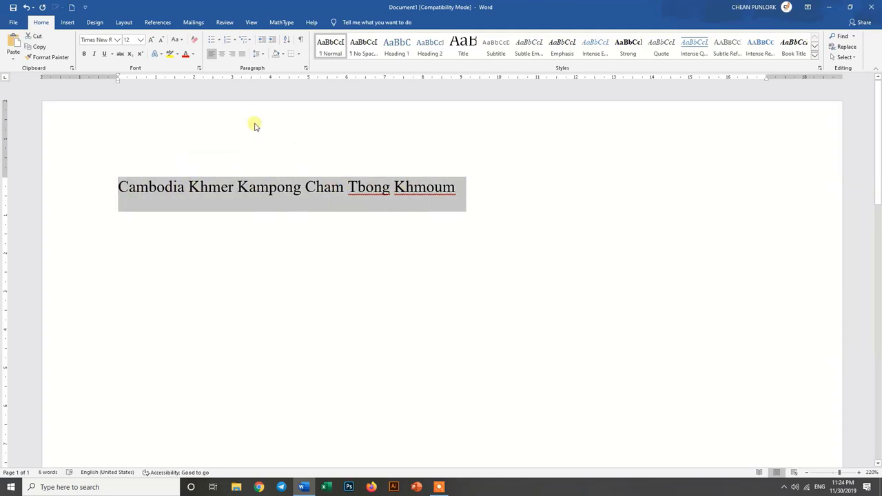
{"action": "left_click", "coordinate": [177, 42]}
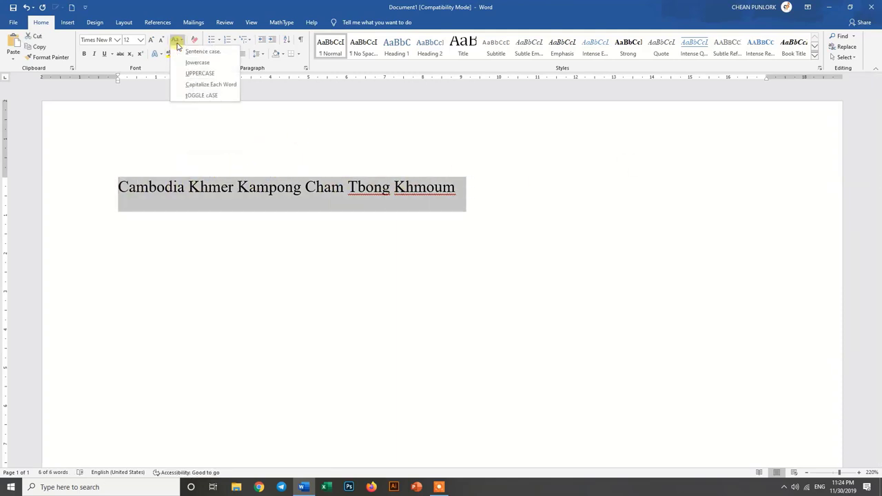
{"action": "left_click", "coordinate": [198, 96]}
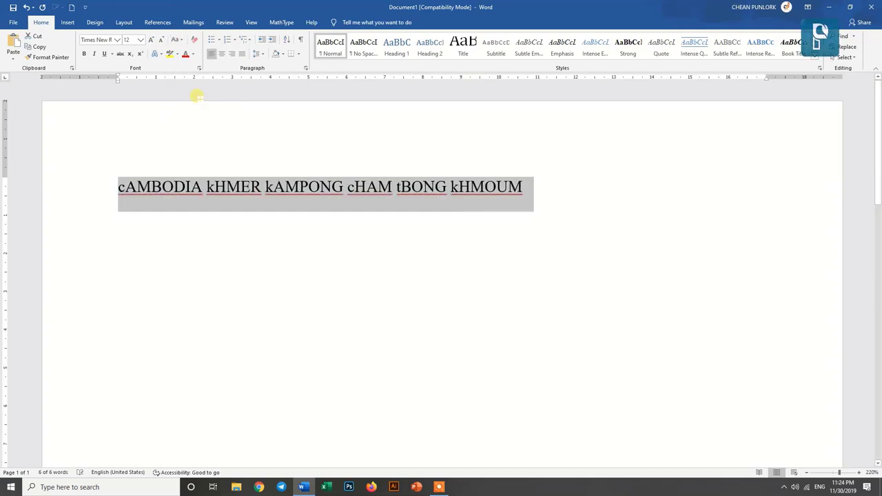
{"action": "left_click", "coordinate": [176, 40]}
{"action": "left_click", "coordinate": [194, 52]}
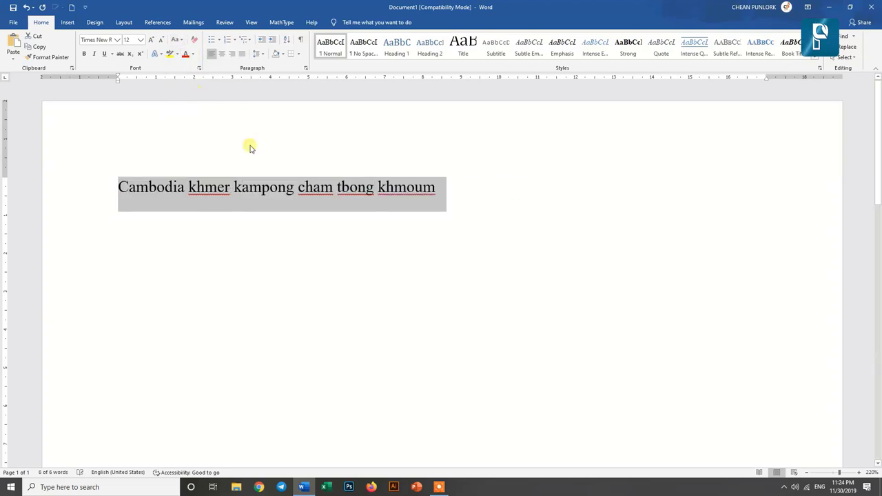
{"action": "left_click", "coordinate": [177, 40]}
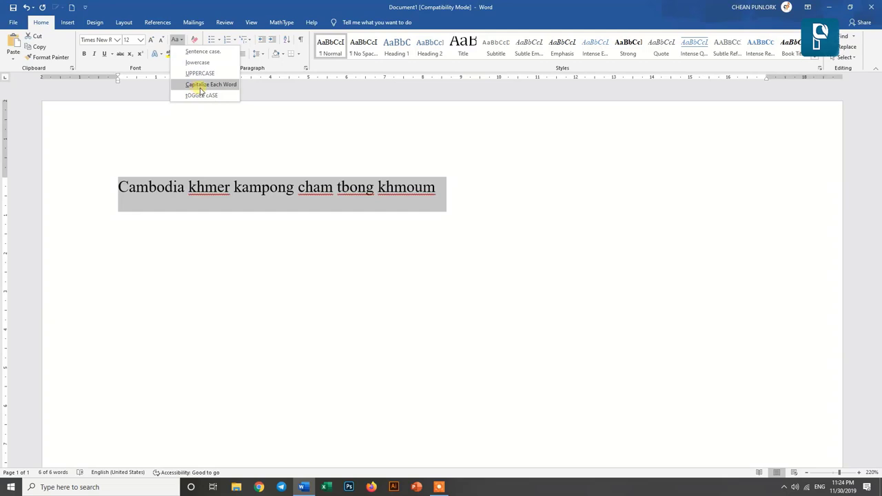
{"action": "left_click", "coordinate": [201, 86]}
Step: Add a new empty paragraph after the end of the line
{"action": "left_click", "coordinate": [496, 186]}
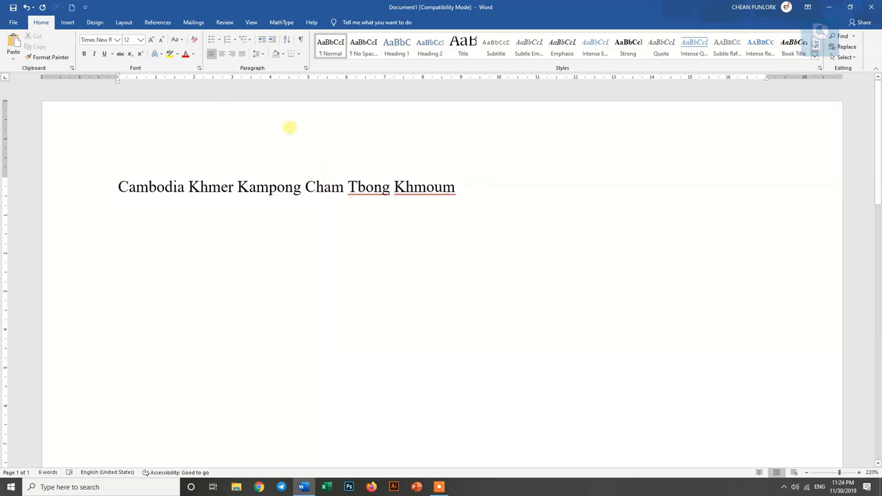
{"action": "left_click", "coordinate": [193, 22]}
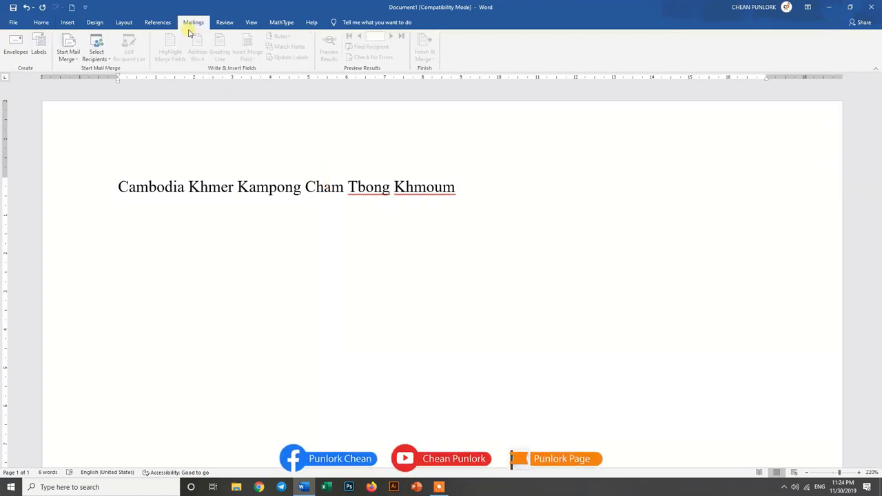
{"action": "left_click", "coordinate": [40, 22]}
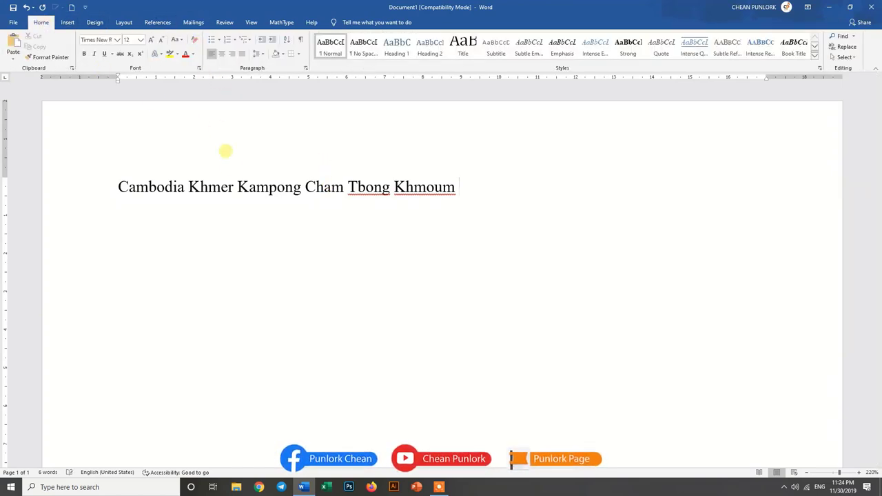
{"action": "left_click_drag", "start_coordinate": [269, 187], "coordinate": [189, 186]}
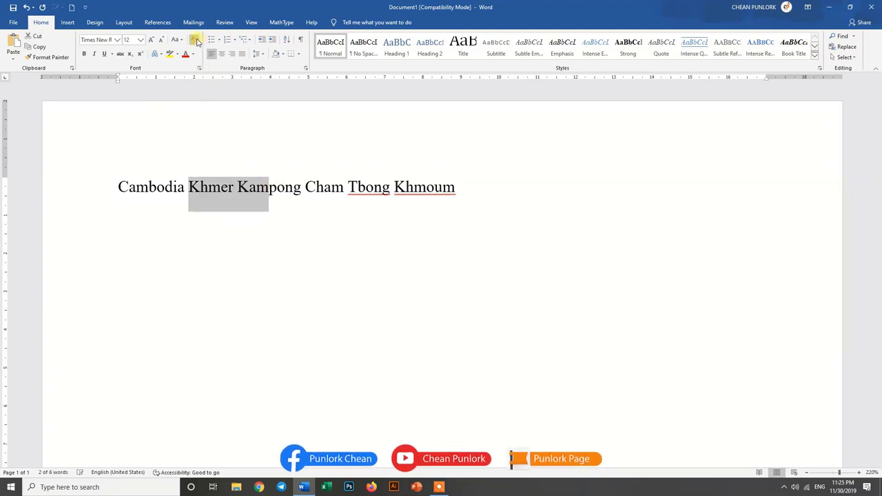
{"action": "left_click", "coordinate": [209, 187]}
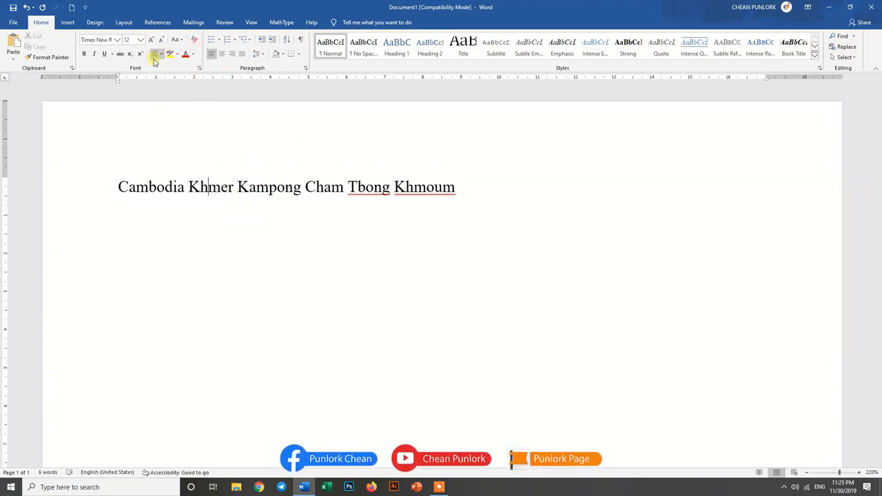
{"action": "left_click", "coordinate": [467, 198]}
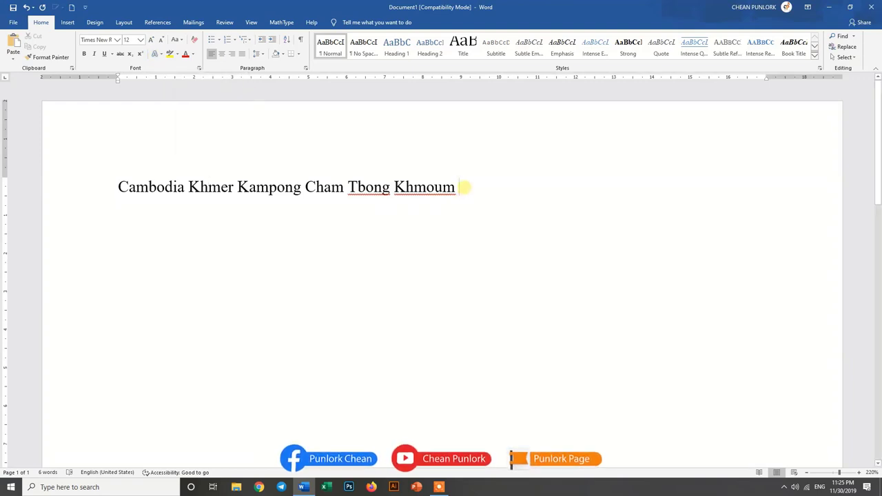
{"action": "key", "text": "Return"}
{"action": "key", "text": "Return"}
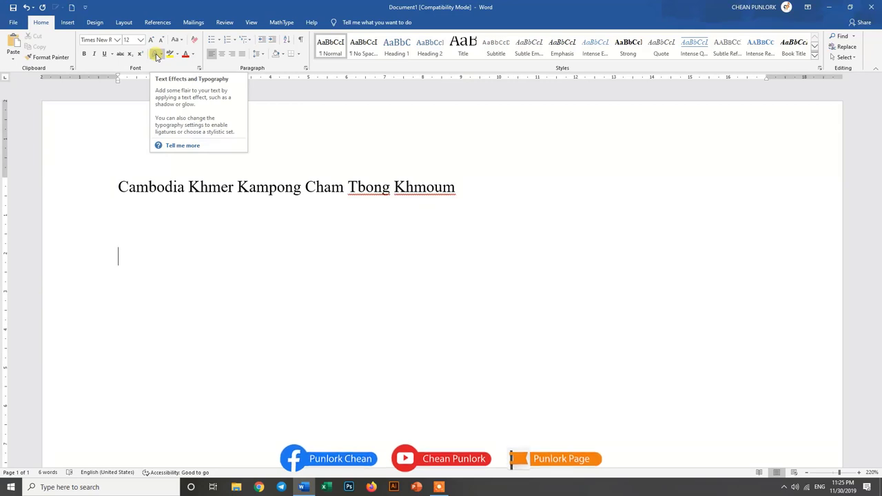
Step: Type the Khmer word 'កម្ពុពុជ' with a blue text effect, then apply an outlined shadow effect
{"action": "left_click", "coordinate": [156, 55]}
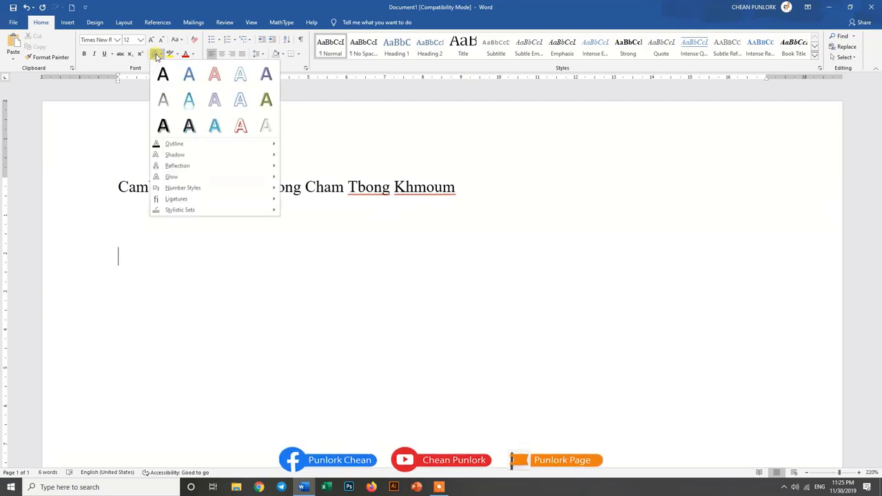
{"action": "left_click", "coordinate": [187, 102]}
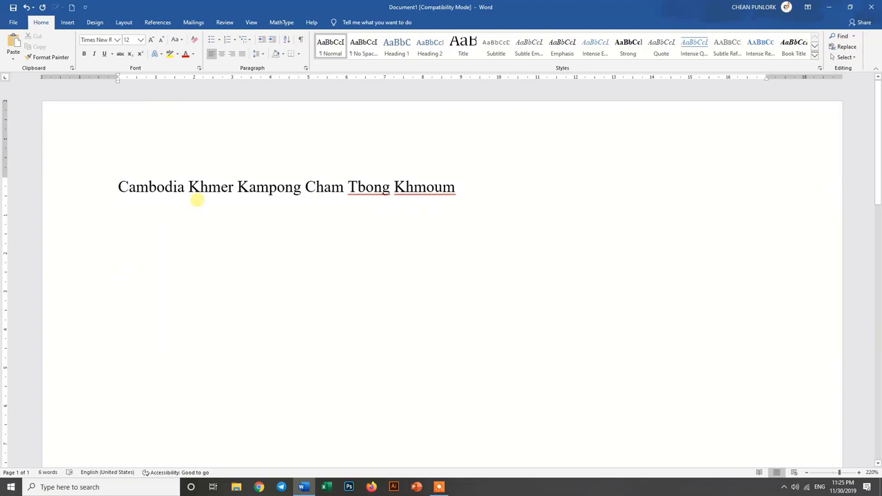
{"action": "type", "text": "កម្ព"}
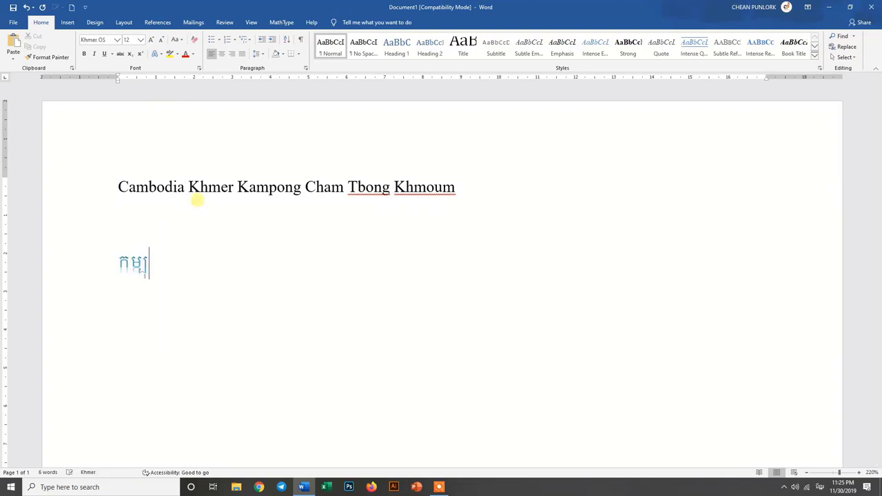
{"action": "type", "text": "ុ"}
{"action": "type", "text": "ពុជ"}
{"action": "scroll", "coordinate": [191, 255], "scroll_direction": "up", "scroll_amount": 5, "text": "ctrl"}
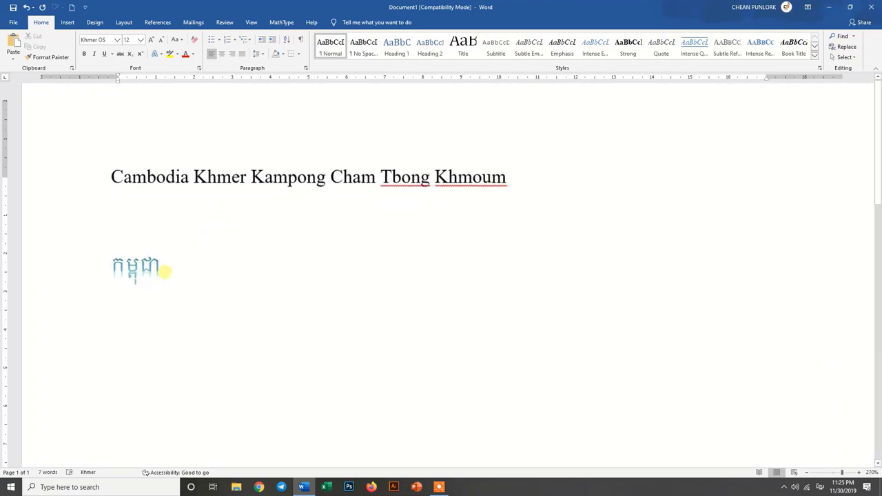
{"action": "left_click", "coordinate": [158, 54]}
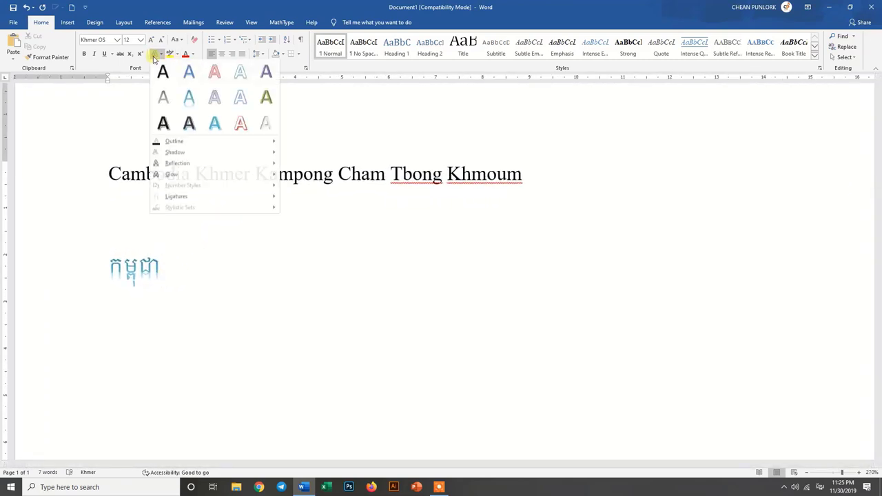
{"action": "left_click", "coordinate": [165, 126]}
Step: Remove a stray letter, then delete the Khmer and Cambodia sample line
{"action": "left_click", "coordinate": [290, 219]}
{"action": "type", "text": "Cambo"}
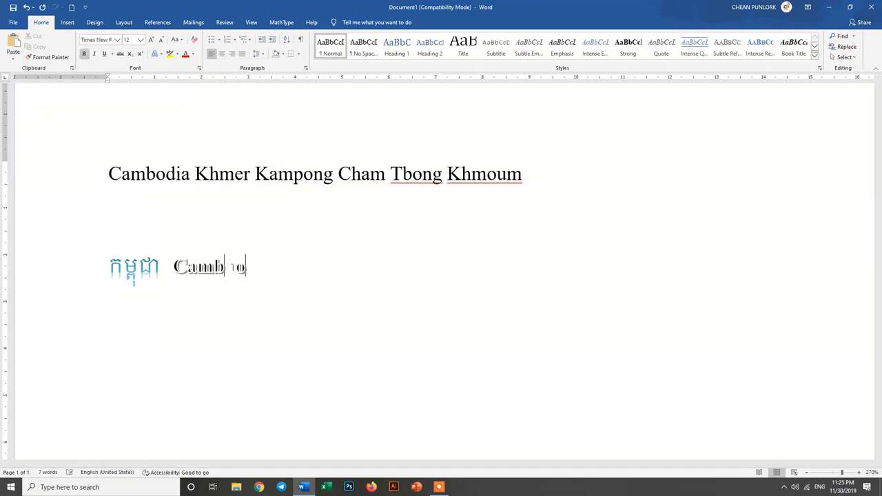
{"action": "key", "text": "BackSpace"}
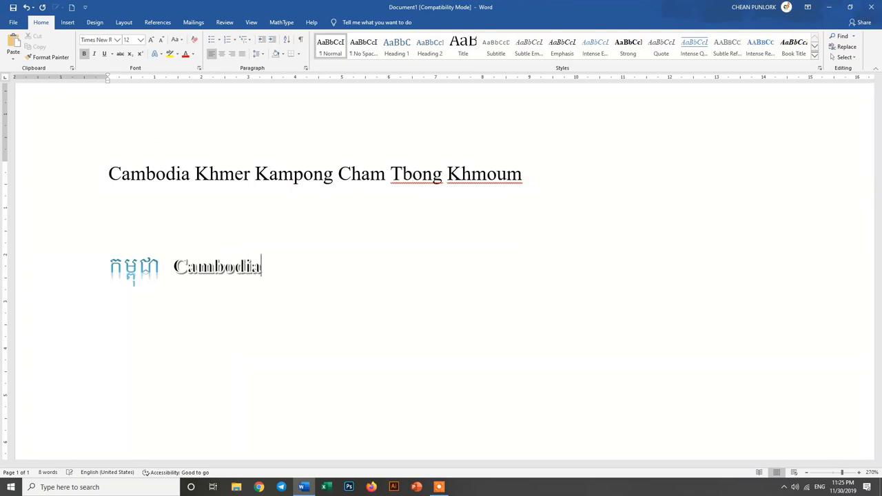
{"action": "left_click_drag", "start_coordinate": [129, 262], "coordinate": [285, 258]}
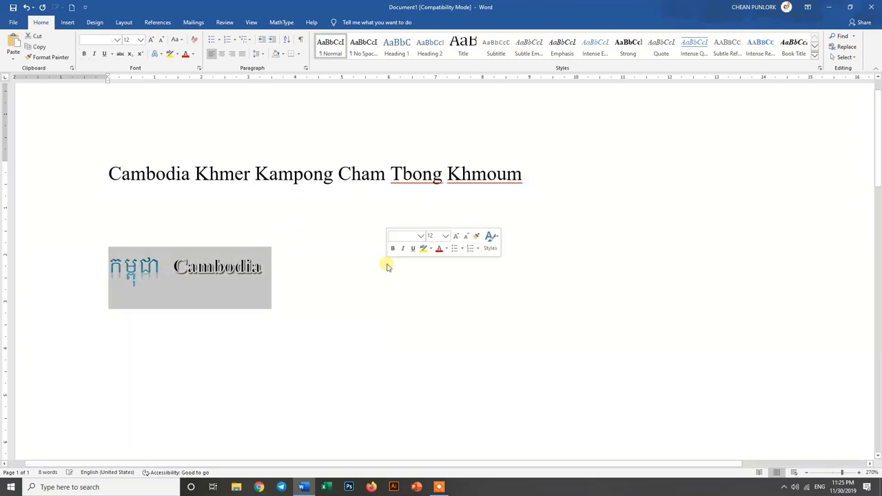
{"action": "key", "text": "Delete"}
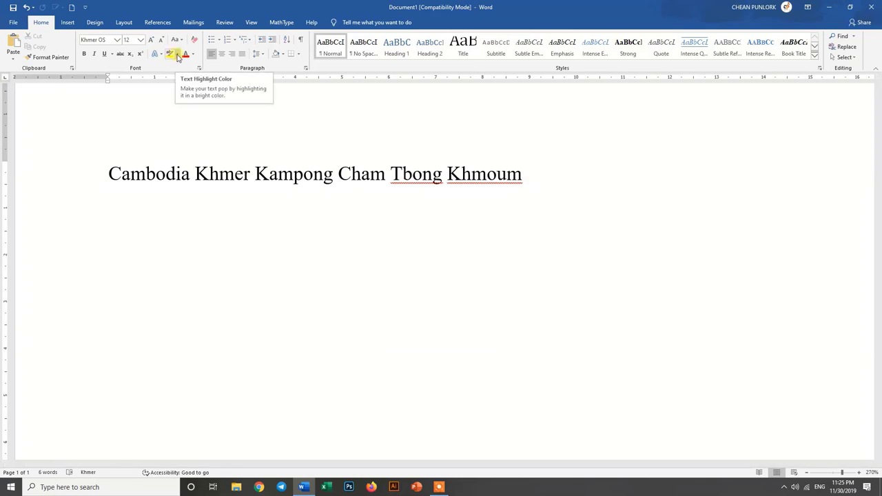
Step: Select the word 'Khmer' and give it a yellow text highlight
{"action": "left_click", "coordinate": [177, 57]}
{"action": "left_click", "coordinate": [156, 174]}
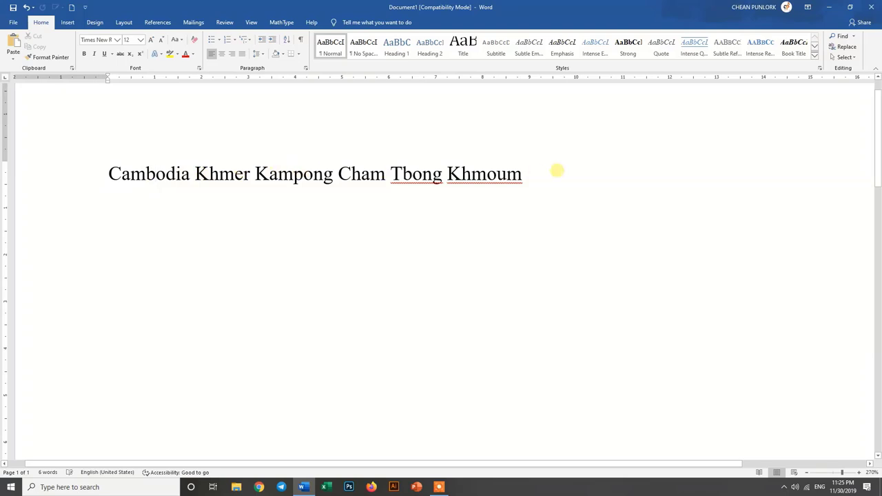
{"action": "left_click_drag", "start_coordinate": [109, 173], "coordinate": [327, 172]}
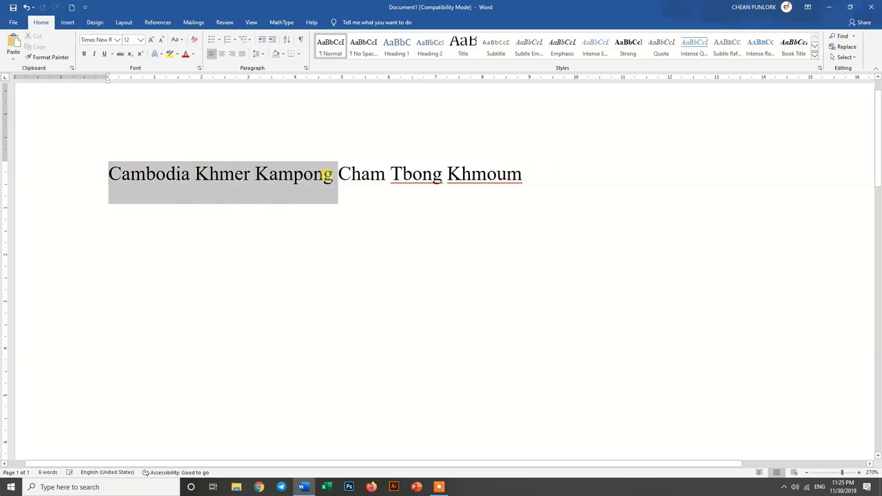
{"action": "left_click_drag", "start_coordinate": [196, 173], "coordinate": [251, 176]}
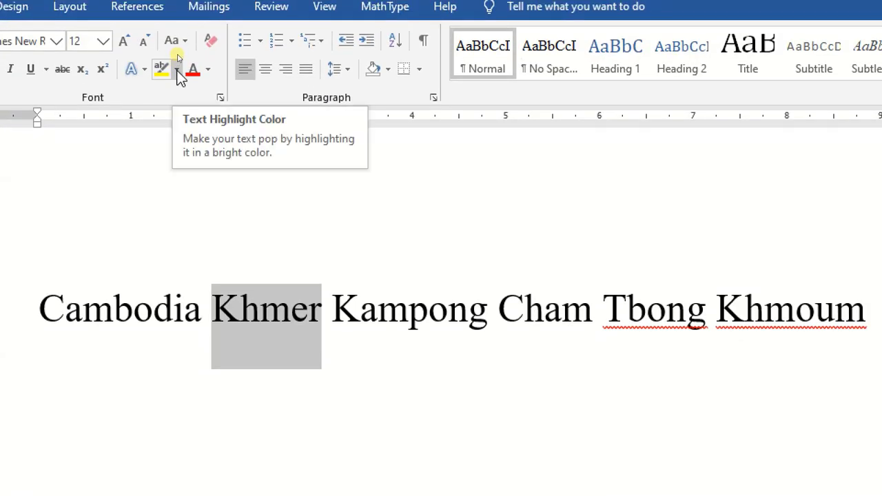
{"action": "left_click", "coordinate": [177, 71]}
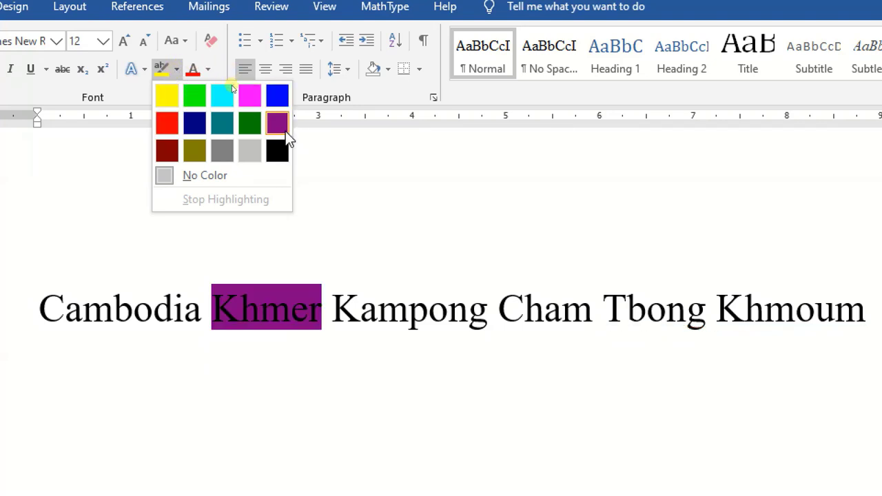
{"action": "left_click", "coordinate": [167, 97]}
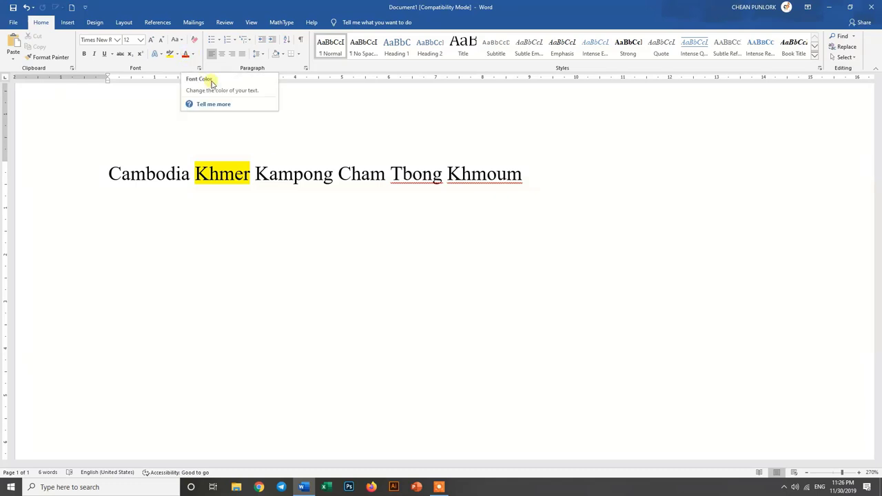
Step: Select 'Kampong Cham Tbong Khmoum' and color it dark orange
{"action": "left_click_drag", "start_coordinate": [255, 174], "coordinate": [525, 177]}
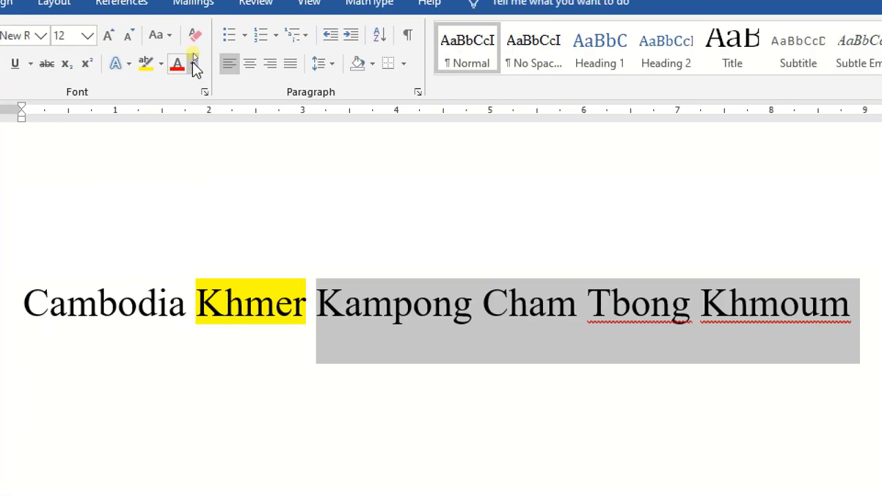
{"action": "left_click", "coordinate": [194, 64]}
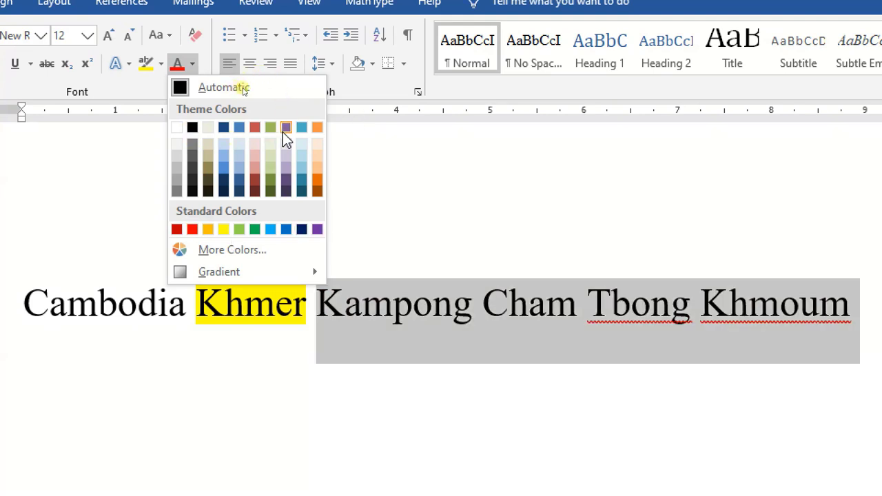
{"action": "left_click", "coordinate": [316, 191]}
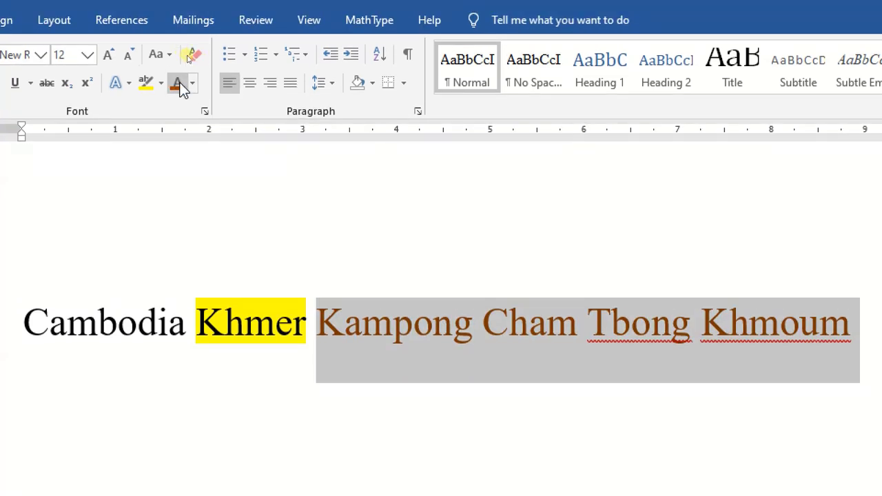
{"action": "left_click", "coordinate": [191, 83]}
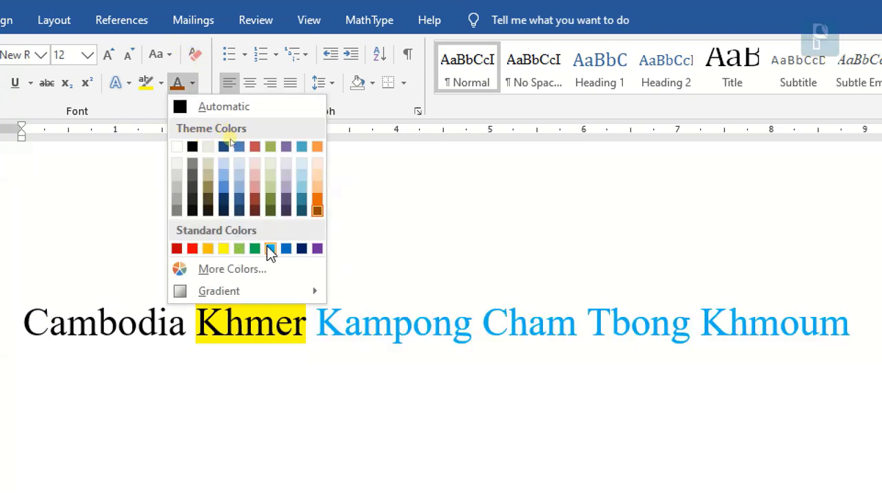
Step: In the Colors dialog, pick a blue from the Standard honeycomb
{"action": "left_click", "coordinate": [229, 273]}
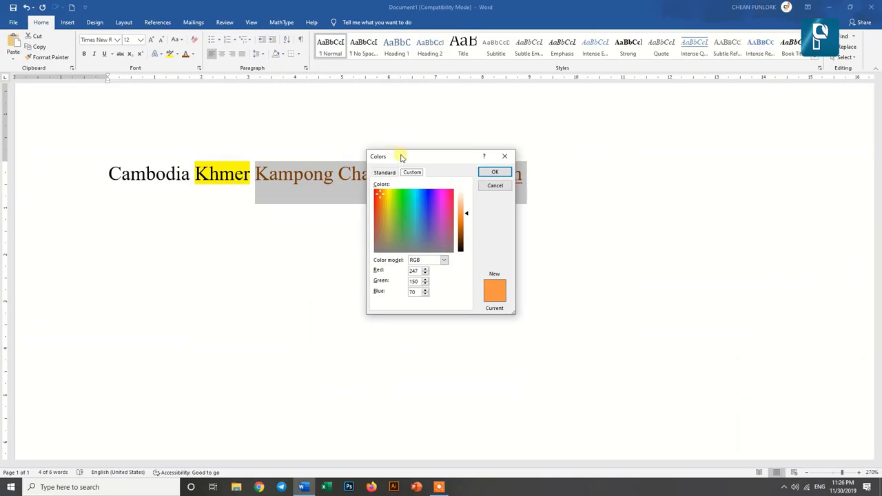
{"action": "left_click_drag", "start_coordinate": [400, 154], "coordinate": [320, 139]}
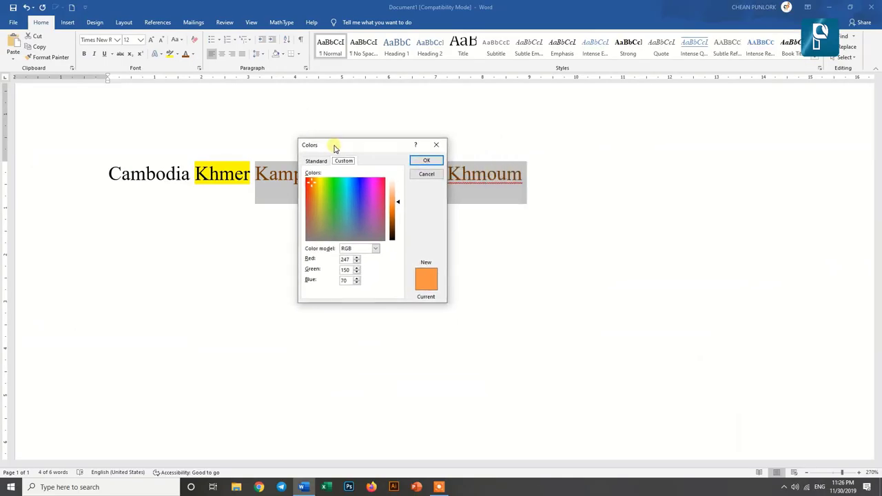
{"action": "left_click", "coordinate": [307, 158]}
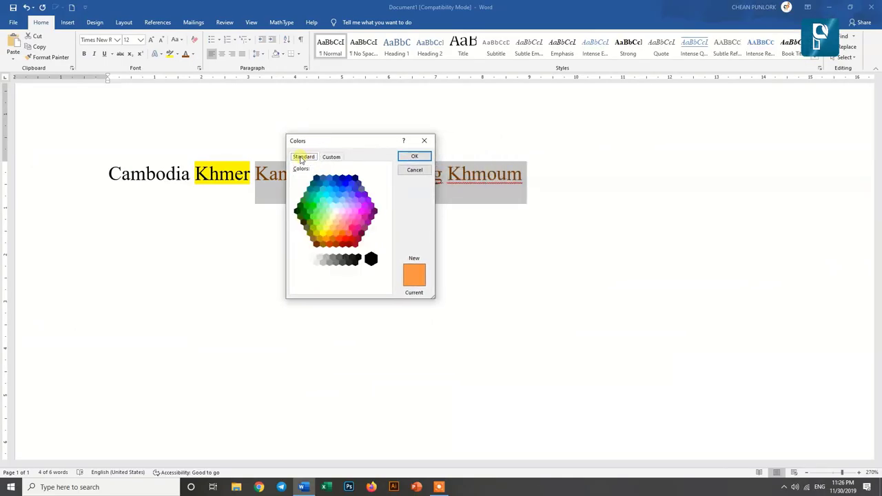
{"action": "left_click", "coordinate": [331, 157]}
{"action": "left_click", "coordinate": [304, 157]}
{"action": "left_click", "coordinate": [316, 212]}
{"action": "mouse_move", "coordinate": [330, 224]}
{"action": "left_mouse_down"}
{"action": "mouse_move", "coordinate": [357, 211]}
{"action": "mouse_move", "coordinate": [351, 179]}
{"action": "left_mouse_up"}
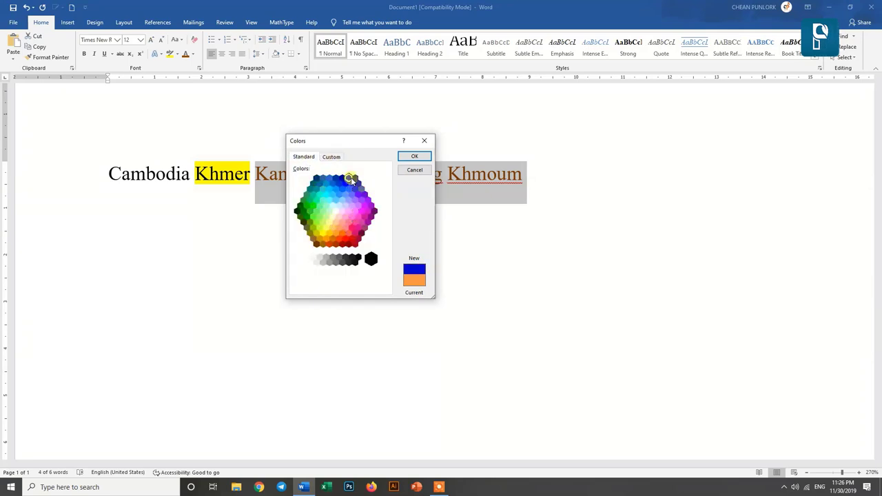
Step: Fine-tune the custom blue to RGB 63, 54, 242 and apply it to the words
{"action": "left_click", "coordinate": [331, 157]}
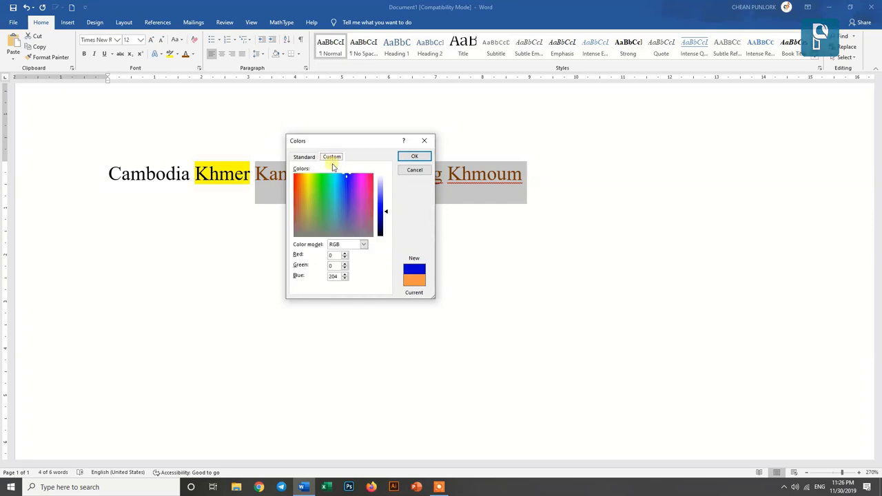
{"action": "left_click", "coordinate": [347, 187]}
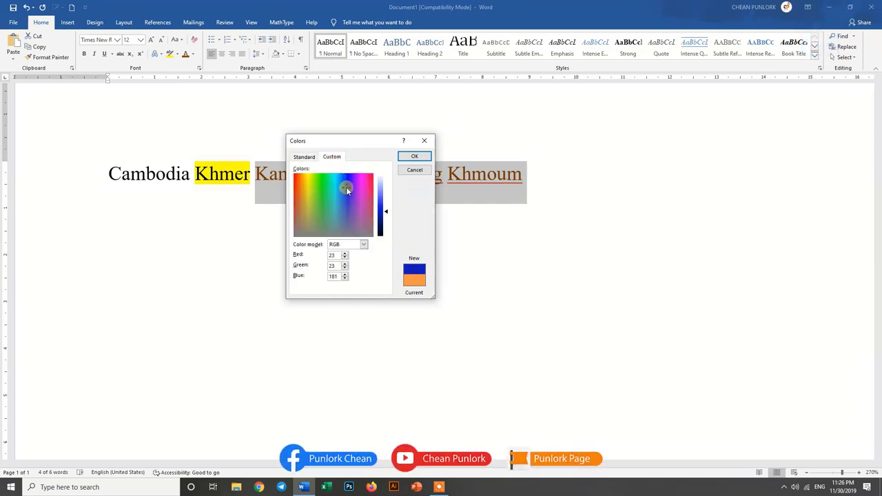
{"action": "mouse_move", "coordinate": [386, 211]}
{"action": "left_mouse_down"}
{"action": "mouse_move", "coordinate": [385, 229]}
{"action": "mouse_move", "coordinate": [385, 187]}
{"action": "left_mouse_up"}
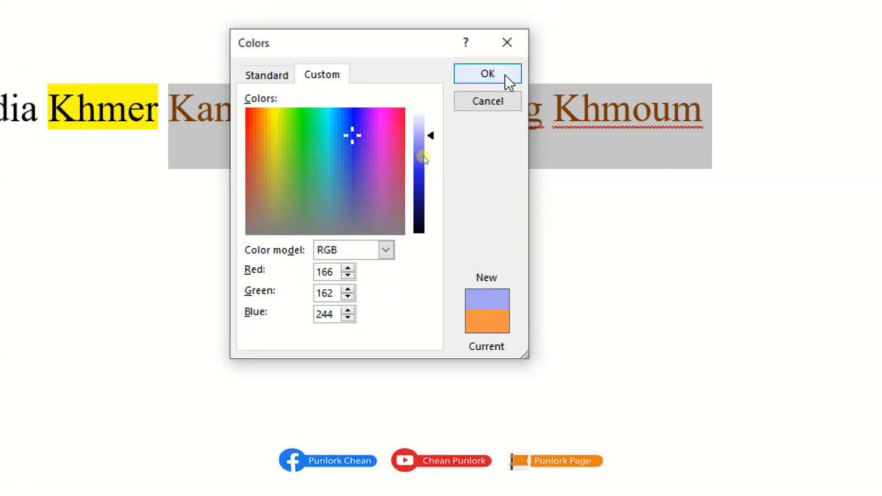
{"action": "left_click_drag", "start_coordinate": [352, 135], "coordinate": [352, 121]}
{"action": "left_click_drag", "start_coordinate": [427, 140], "coordinate": [427, 168]}
{"action": "left_click", "coordinate": [493, 84]}
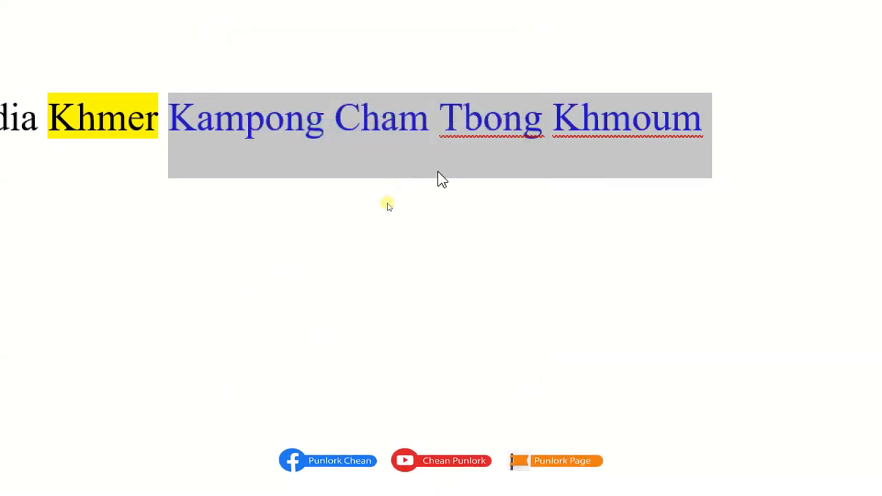
{"action": "left_click", "coordinate": [412, 142]}
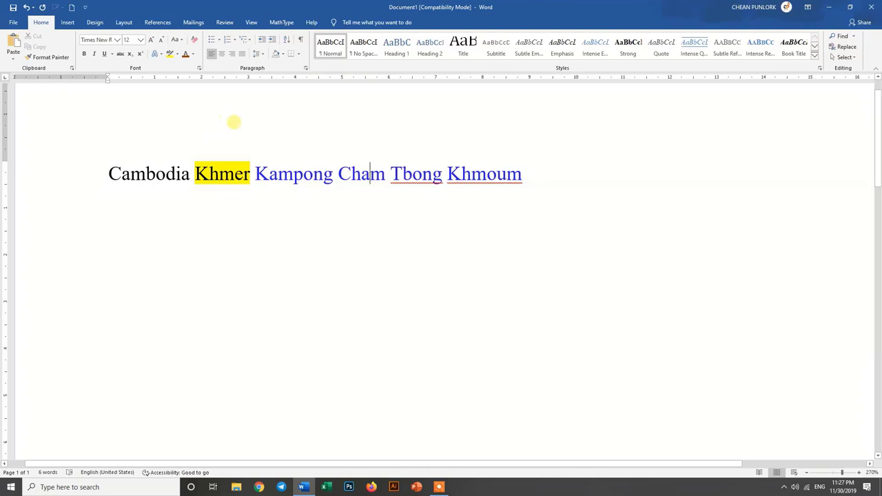
{"action": "left_click", "coordinate": [445, 481]}
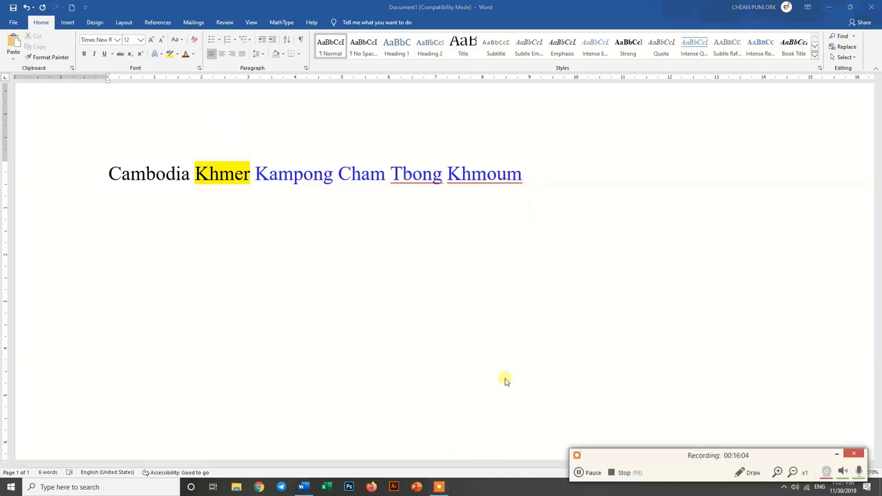
{"action": "left_click_drag", "start_coordinate": [811, 455], "coordinate": [767, 390]}
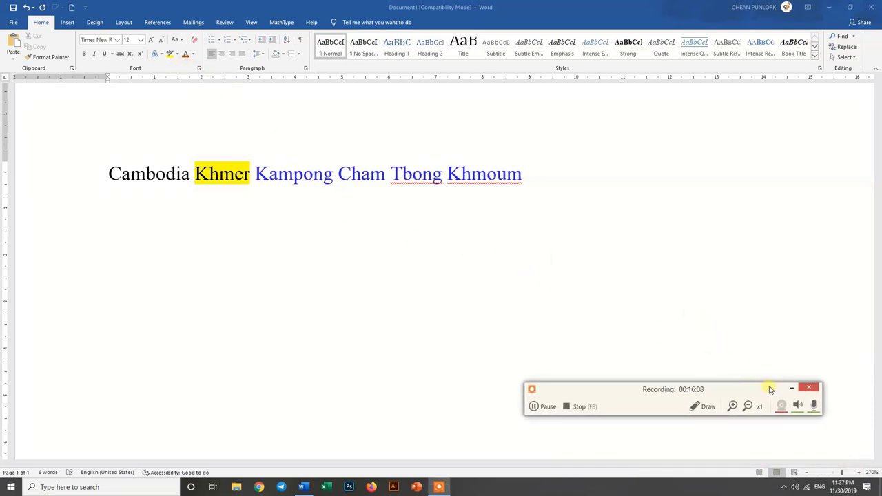
{"action": "left_click_drag", "start_coordinate": [771, 390], "coordinate": [768, 395]}
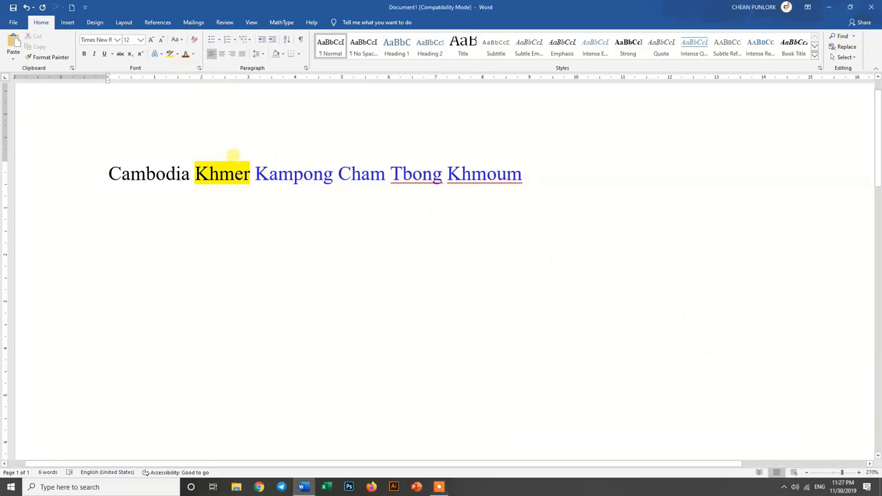